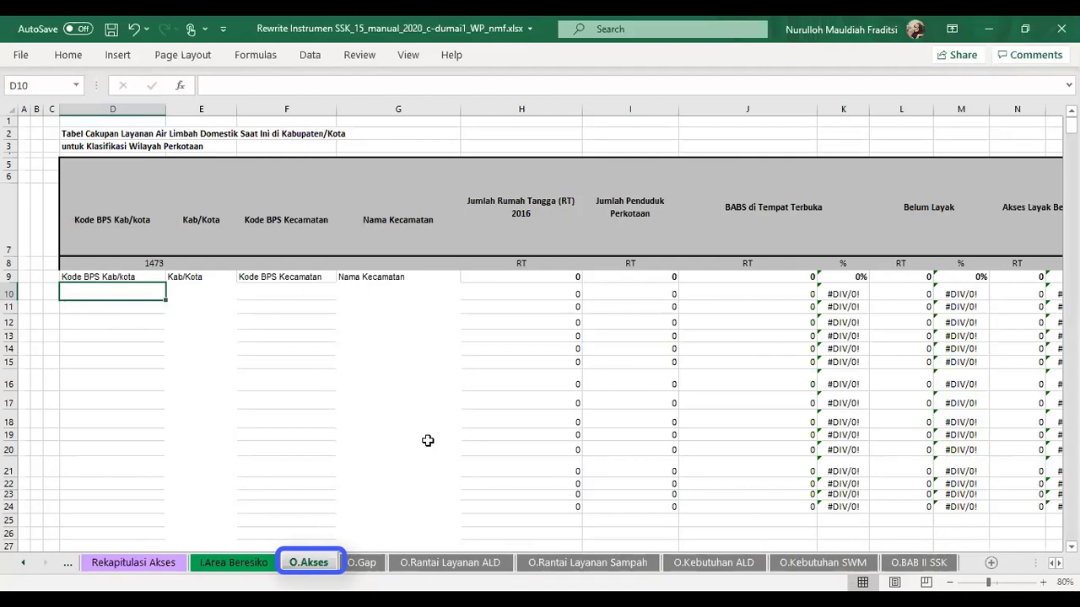
Examine the gap analysis on O.Gap and the service chain diagrams on O.Rantai Layanan ALD and O.Rantai Layanan Sampah
{"action": "key", "text": "ctrl+Page_Down"}
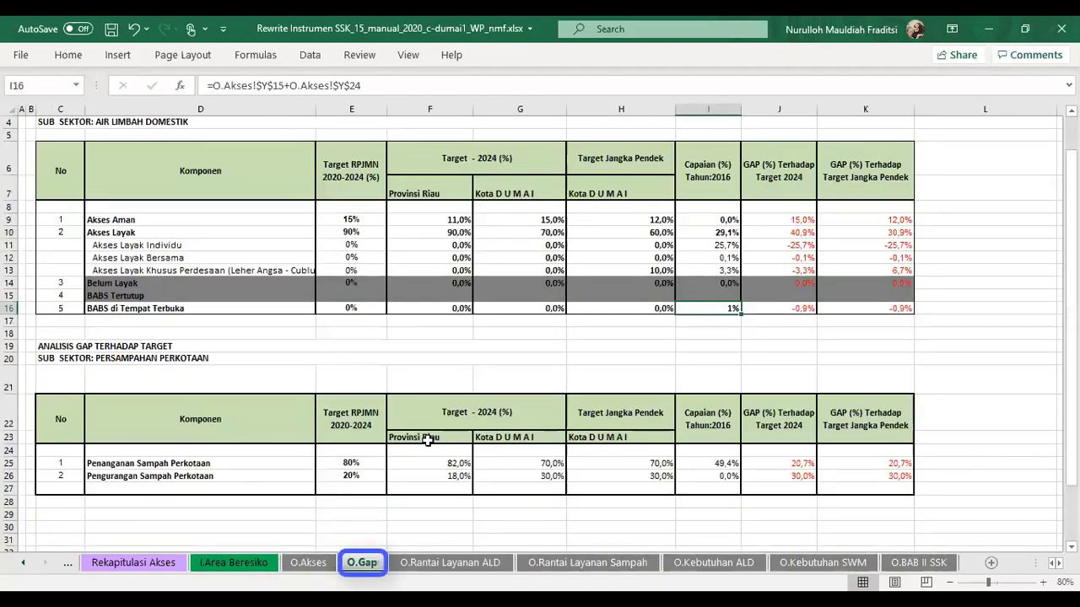
{"action": "scroll", "coordinate": [428, 440], "scroll_direction": "up", "scroll_amount": 1}
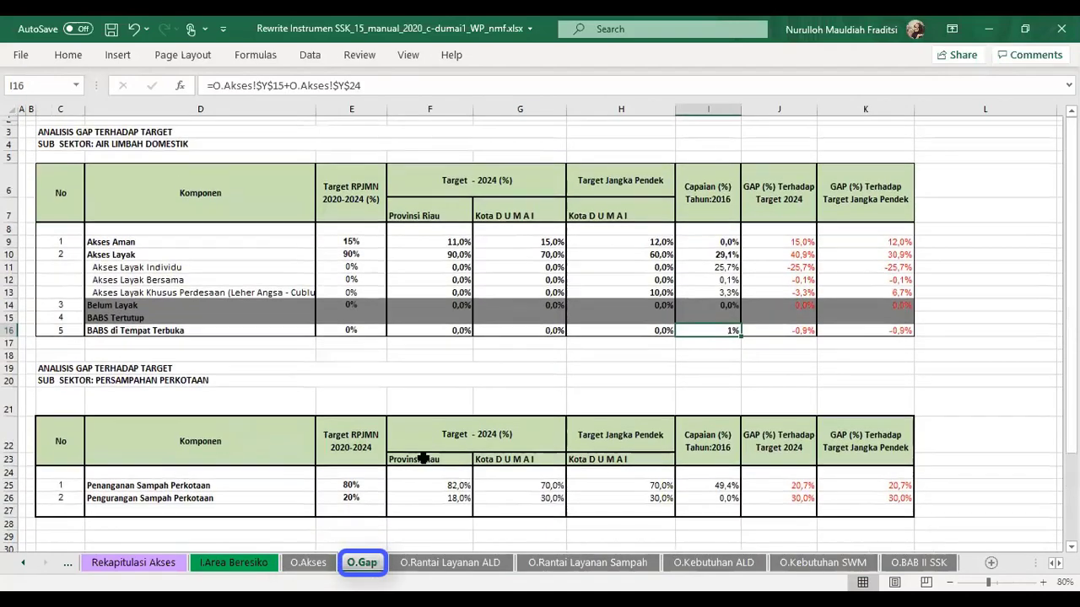
{"action": "left_click", "coordinate": [405, 568]}
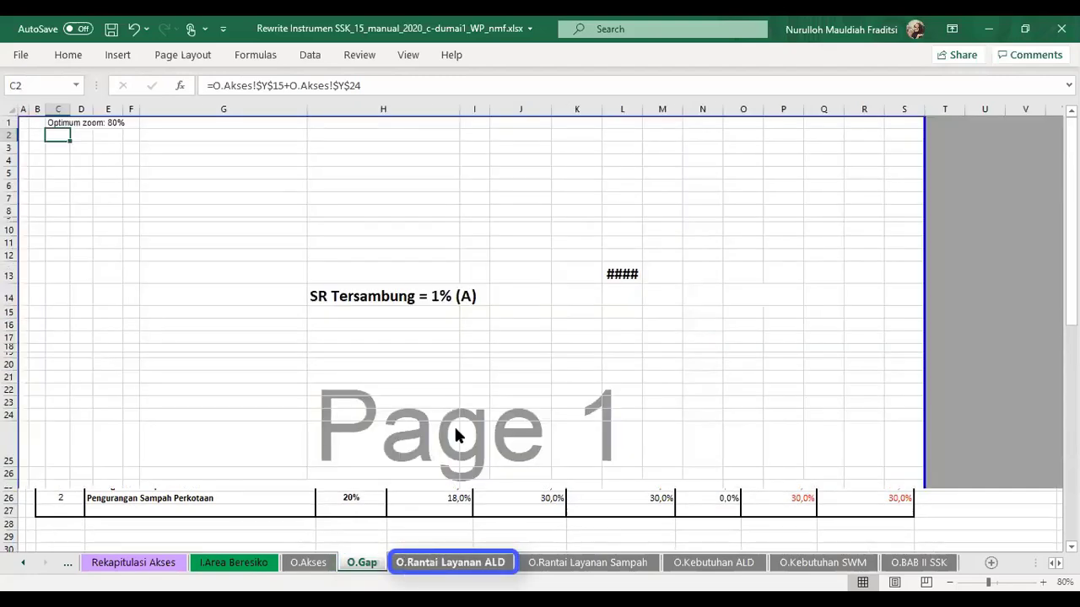
{"action": "scroll", "coordinate": [480, 377], "scroll_direction": "down", "scroll_amount": 1}
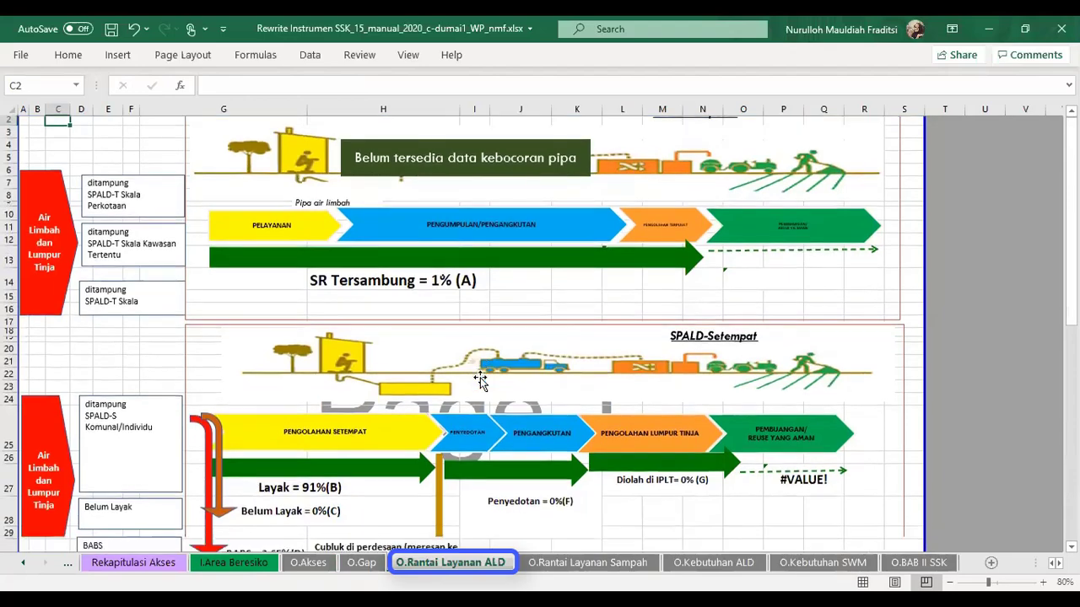
{"action": "scroll", "coordinate": [480, 377], "scroll_direction": "down", "scroll_amount": 5}
{"action": "scroll", "coordinate": [480, 377], "scroll_direction": "up", "scroll_amount": 3}
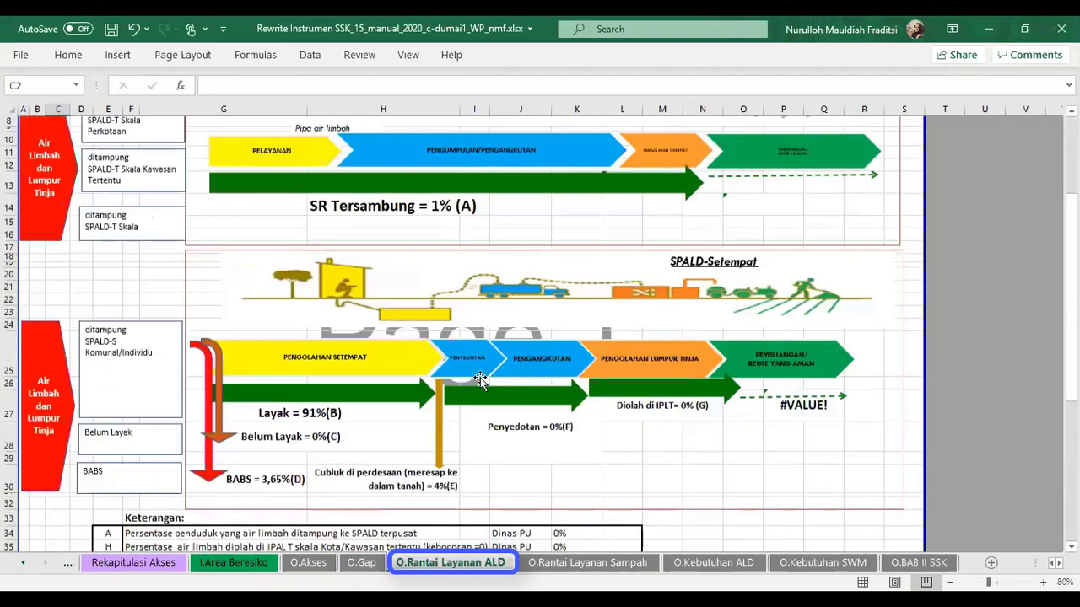
{"action": "scroll", "coordinate": [480, 377], "scroll_direction": "up", "scroll_amount": 3}
{"action": "left_click", "coordinate": [547, 571]}
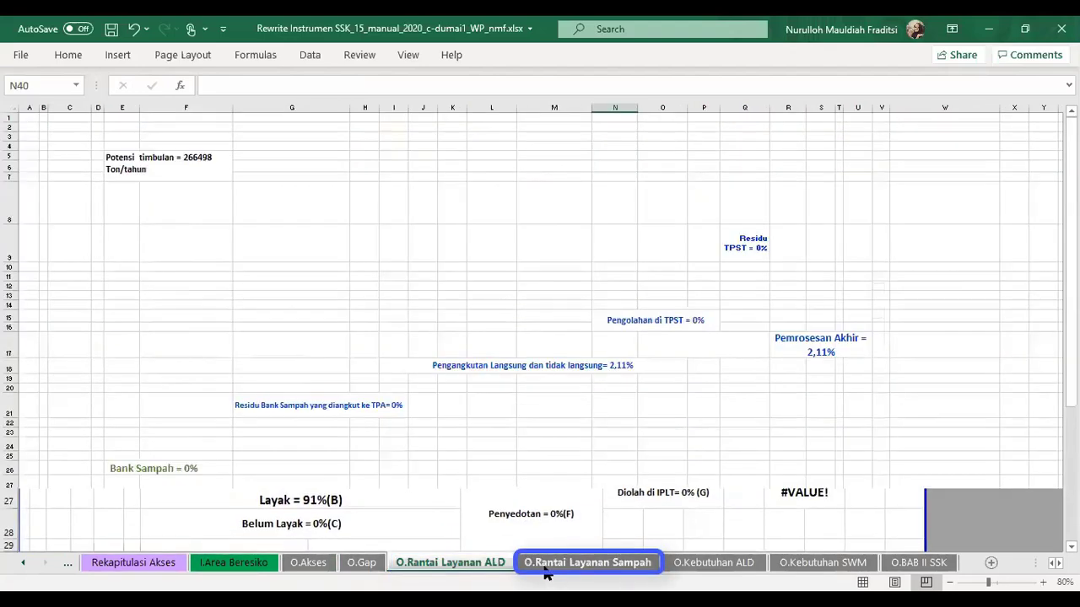
{"action": "scroll", "coordinate": [534, 462], "scroll_direction": "down", "scroll_amount": 5}
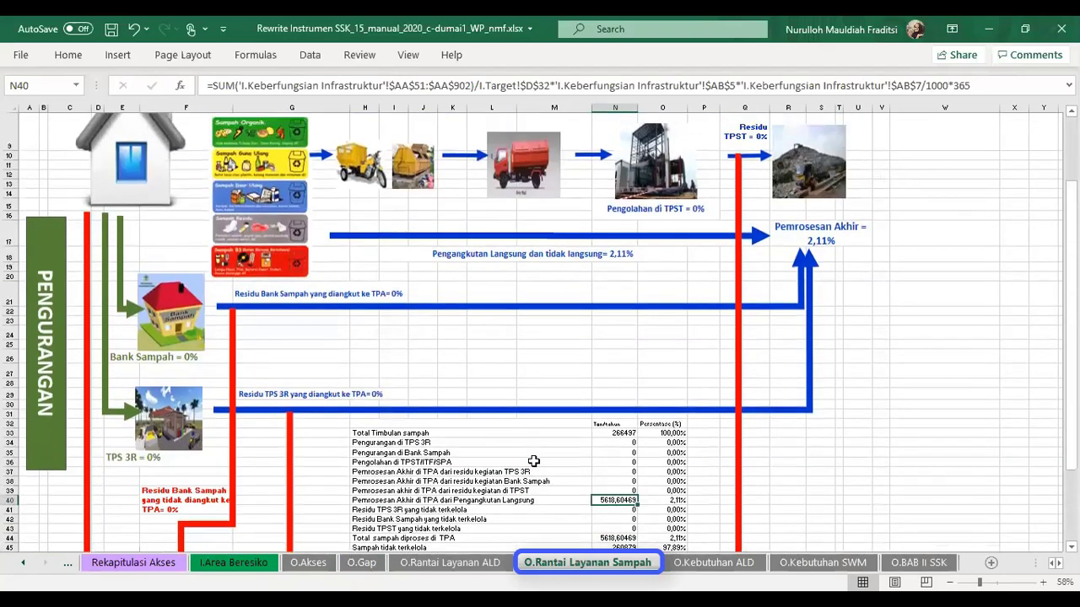
{"action": "scroll", "coordinate": [534, 461], "scroll_direction": "up", "scroll_amount": 5}
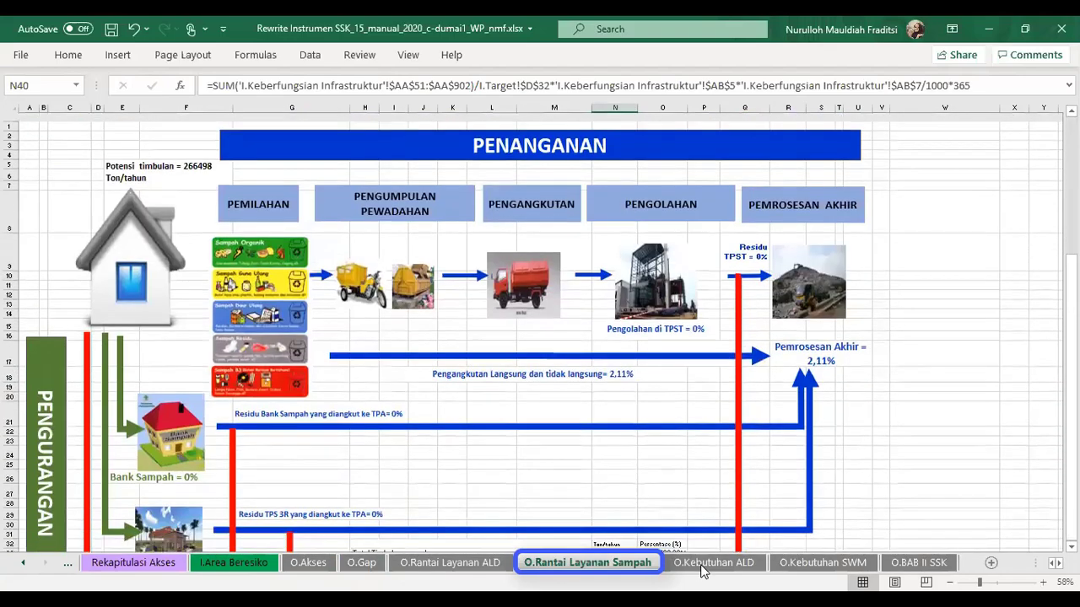
Review the infrastructure needs on O.Kebutuhan ALD and O.Kebutuhan SWM and the first tables of O.BAB II SSK
{"action": "left_click", "coordinate": [703, 567]}
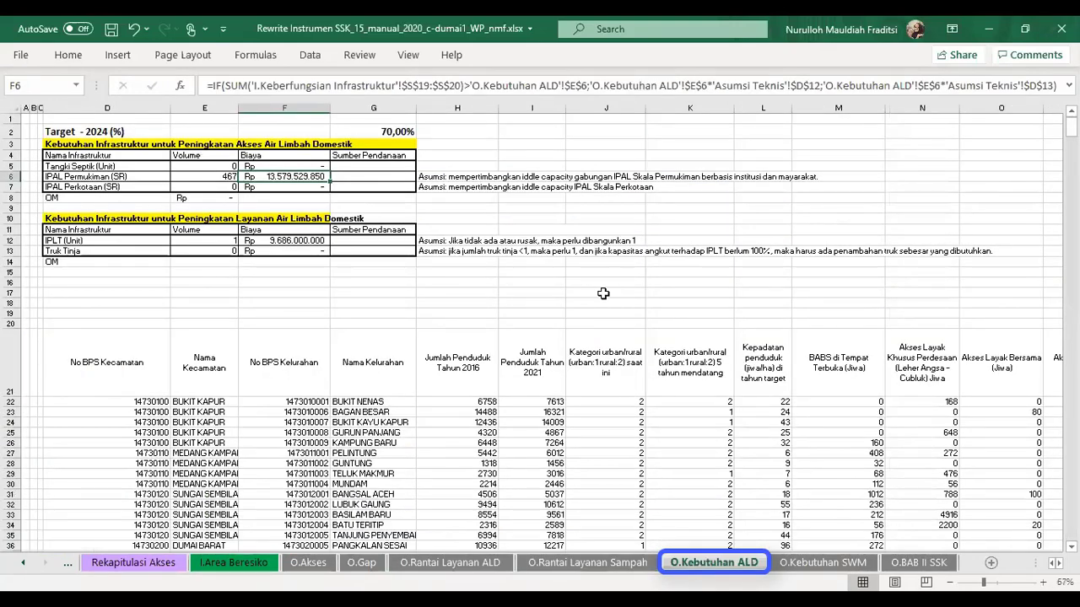
{"action": "left_click", "coordinate": [804, 567]}
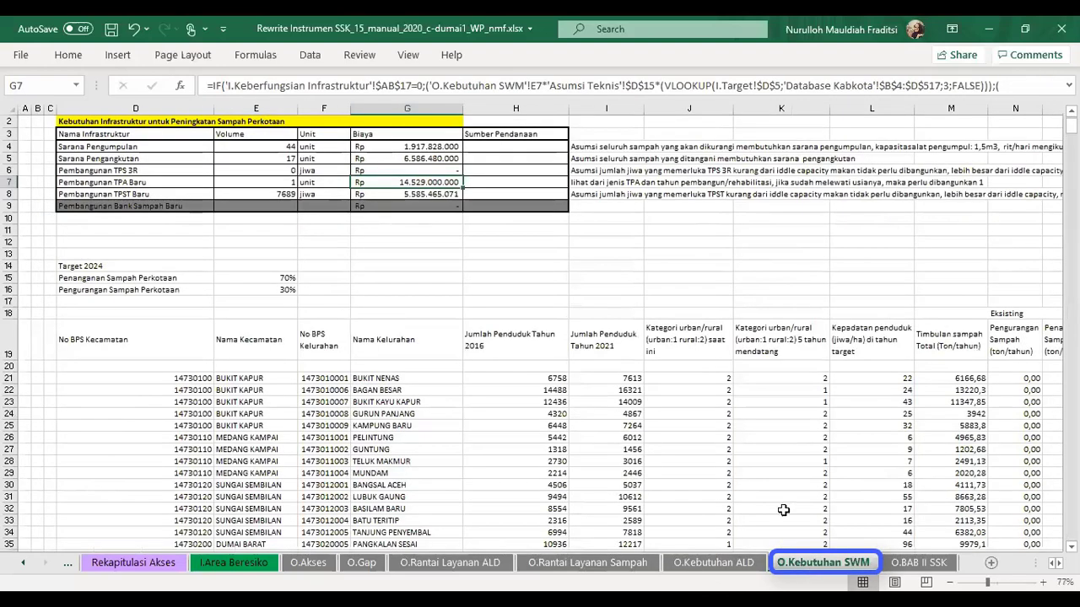
{"action": "scroll", "coordinate": [731, 347], "scroll_direction": "up", "scroll_amount": 1}
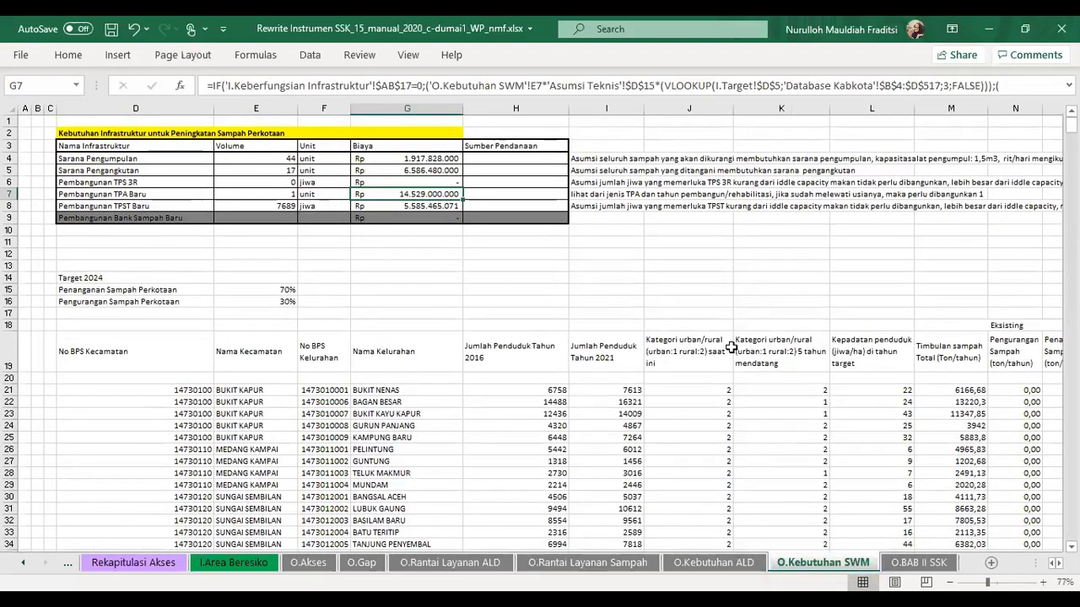
{"action": "left_click", "coordinate": [939, 566]}
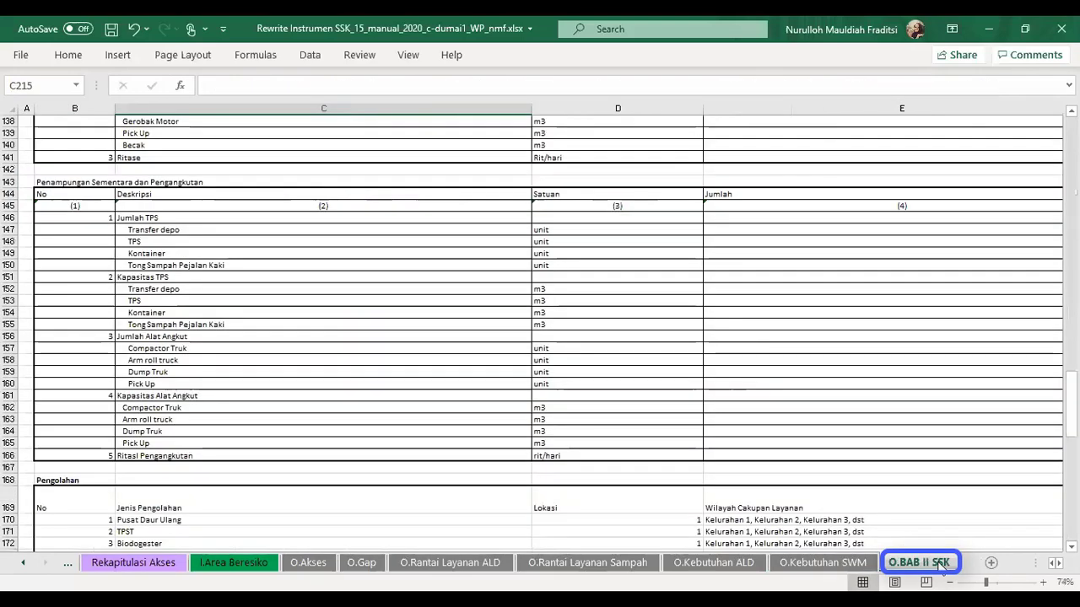
{"action": "scroll", "coordinate": [882, 395], "scroll_direction": "up", "scroll_amount": 20}
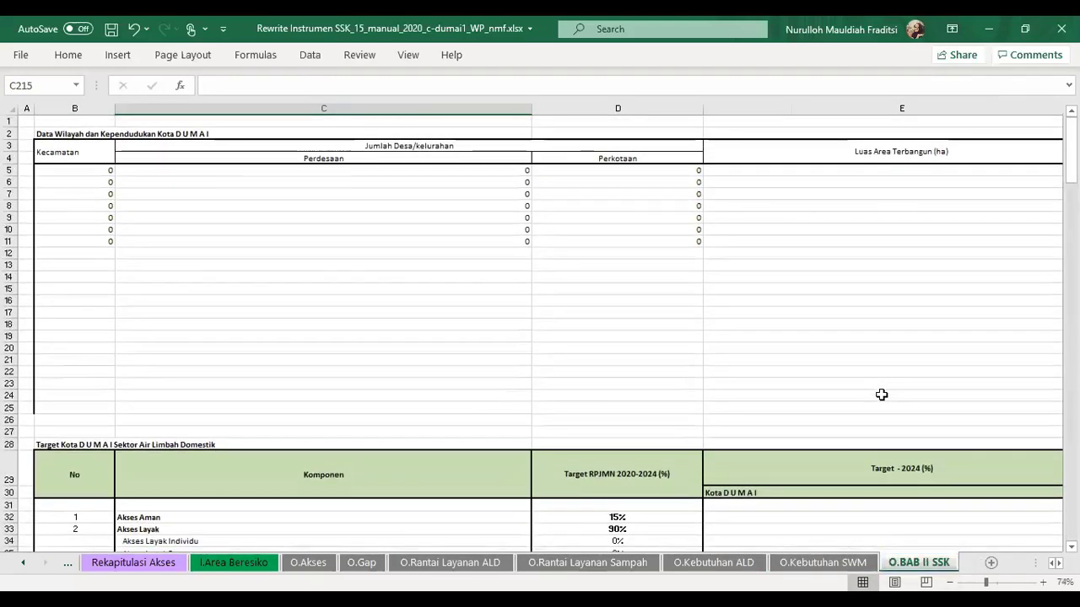
{"action": "key", "text": "ctrl+Home"}
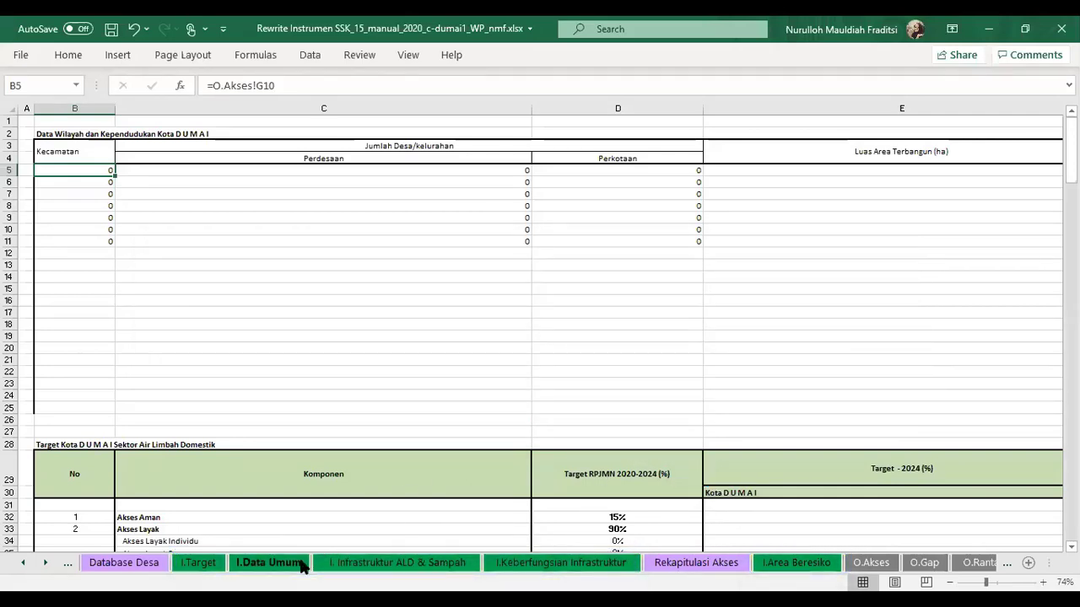
Go back through the workbook's sheets and open the O.Akses sheet
{"action": "left_click", "coordinate": [45, 565]}
{"action": "left_click", "coordinate": [46, 564]}
{"action": "left_click", "coordinate": [46, 564]}
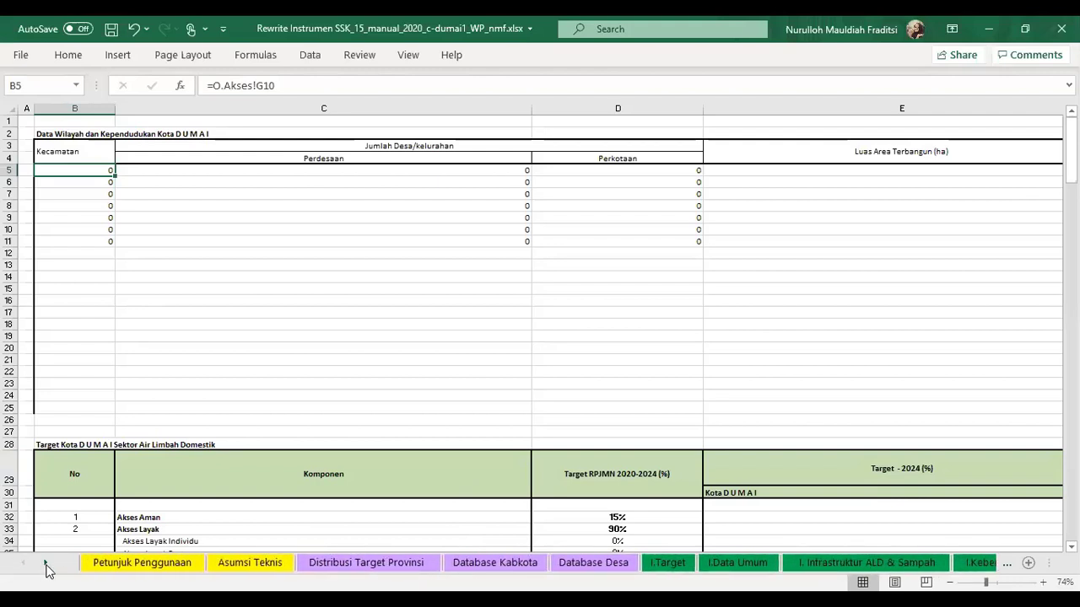
{"action": "left_click", "coordinate": [46, 564]}
{"action": "left_click", "coordinate": [46, 564]}
{"action": "left_click", "coordinate": [47, 564]}
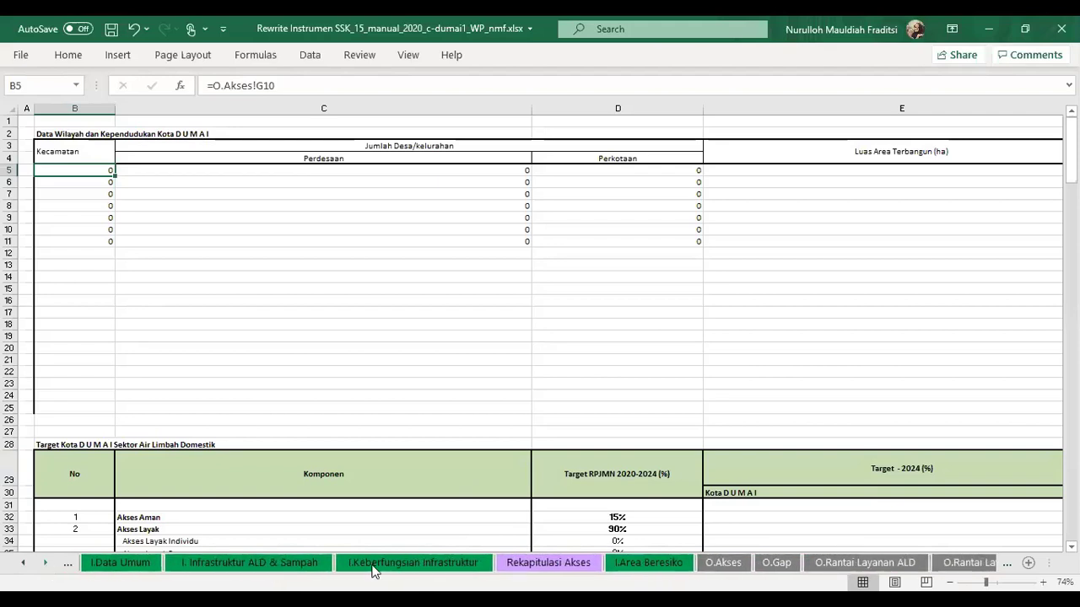
{"action": "left_click", "coordinate": [709, 563]}
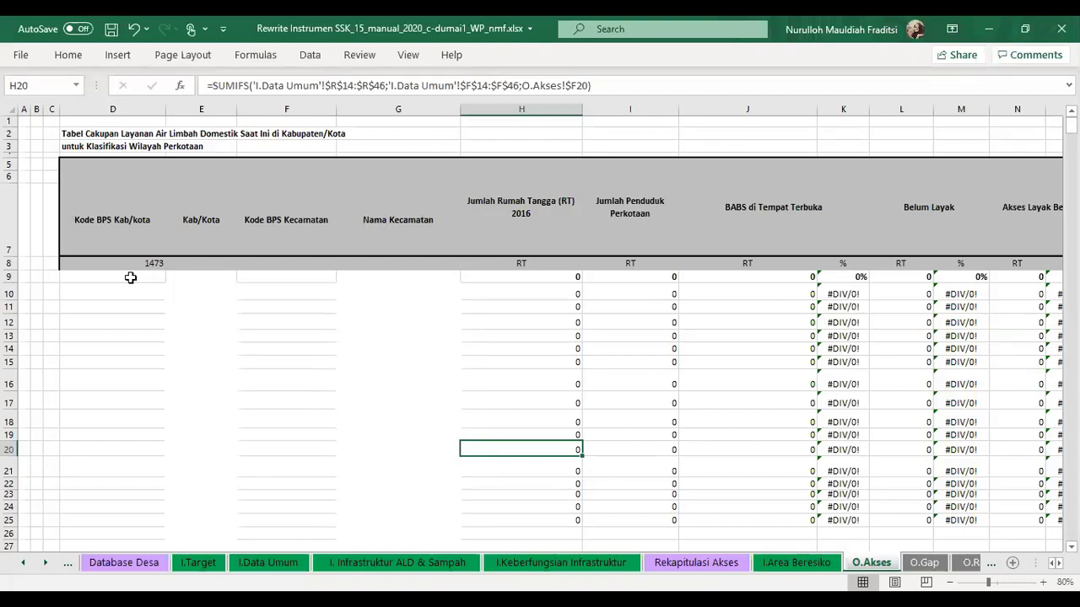
Start an Advanced Filter from cell D9 of the urban wastewater table and set it to copy to another location
{"action": "left_click_drag", "start_coordinate": [127, 277], "coordinate": [437, 525]}
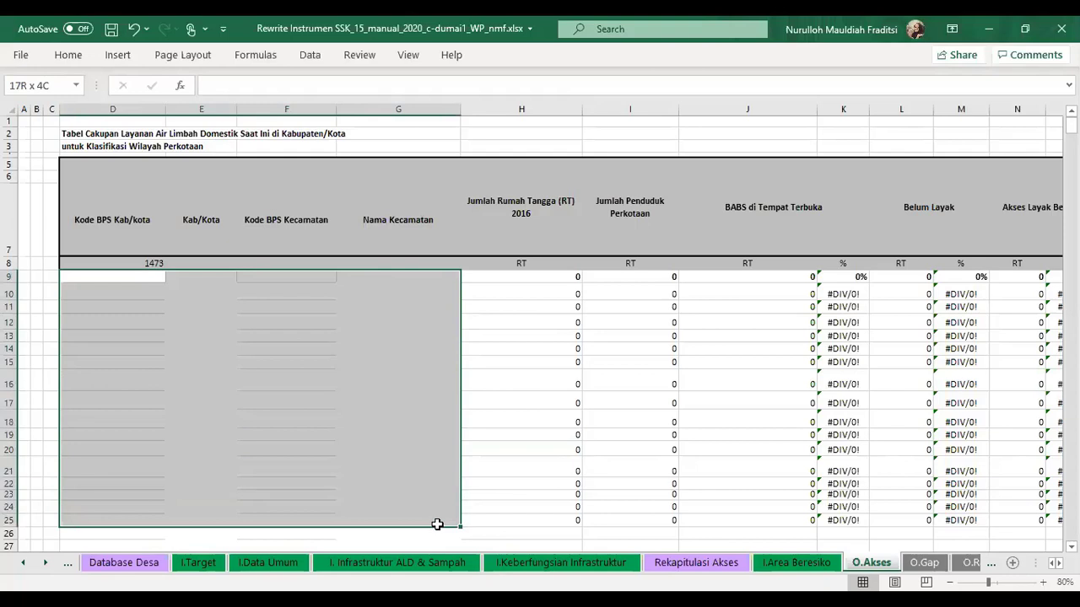
{"action": "left_click_drag", "start_coordinate": [437, 524], "coordinate": [412, 278]}
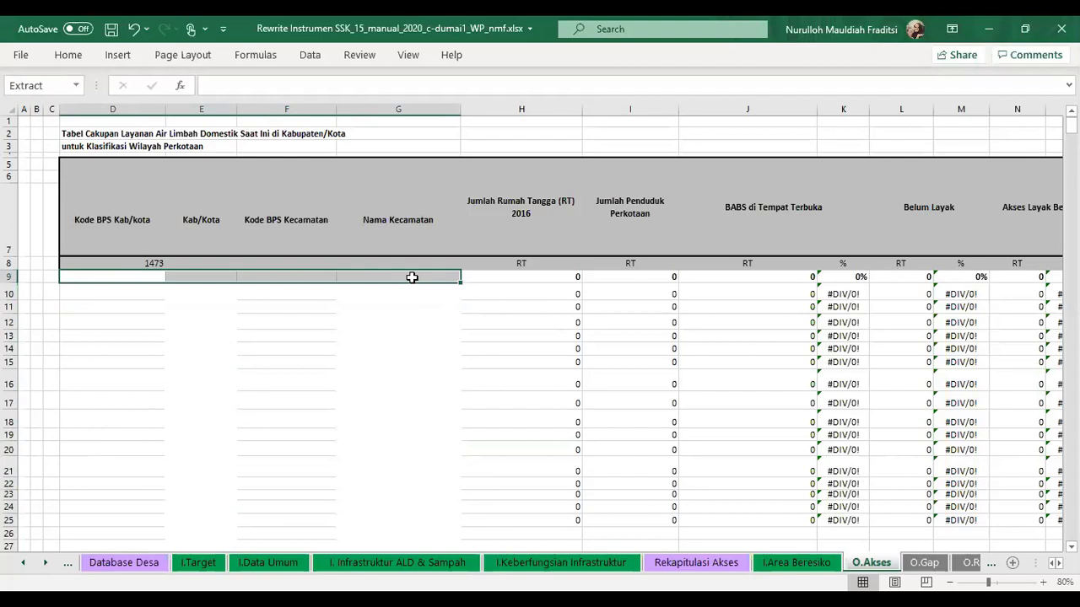
{"action": "left_click", "coordinate": [120, 285]}
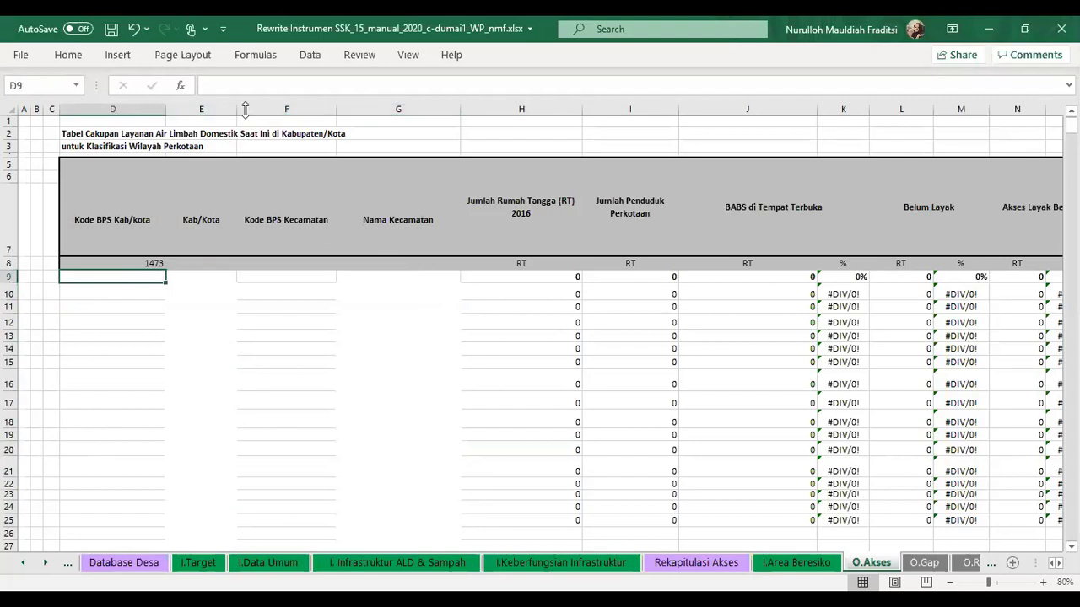
{"action": "left_click", "coordinate": [305, 59]}
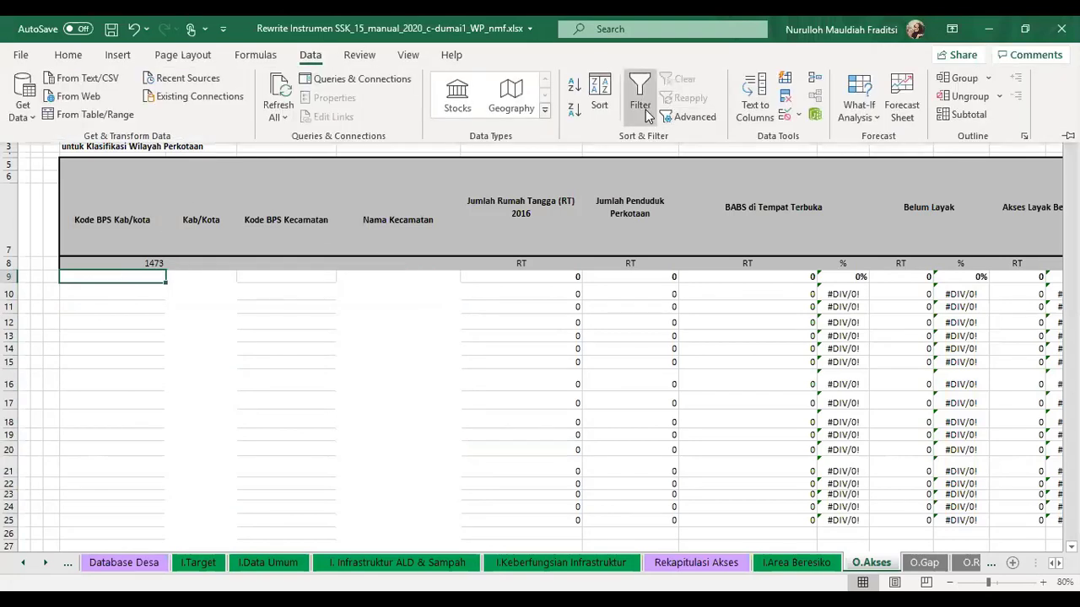
{"action": "left_click", "coordinate": [690, 118]}
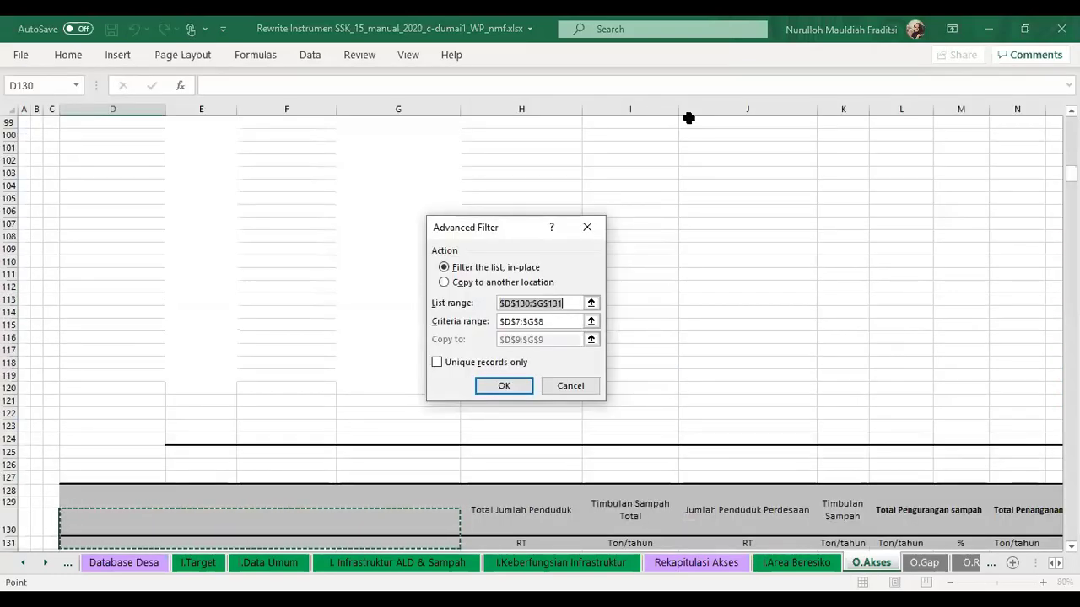
{"action": "left_click", "coordinate": [444, 283]}
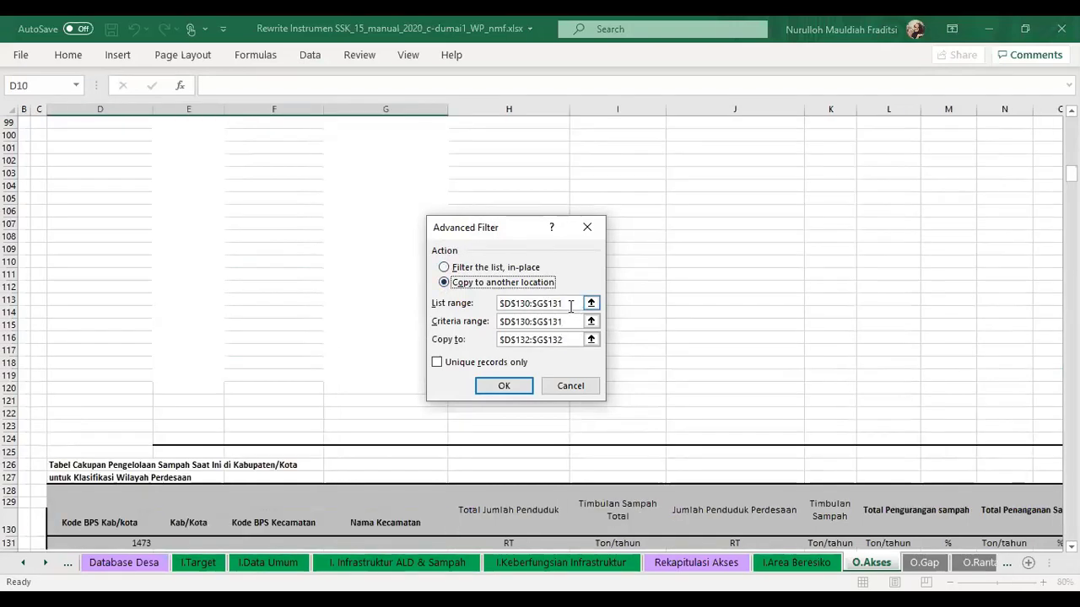
Replace the filter's list range with C1:F83808 on the Database Desa sheet, from Kode BPS Kab/kota to Nama Kecamatan
{"action": "left_click_drag", "start_coordinate": [576, 303], "coordinate": [498, 302]}
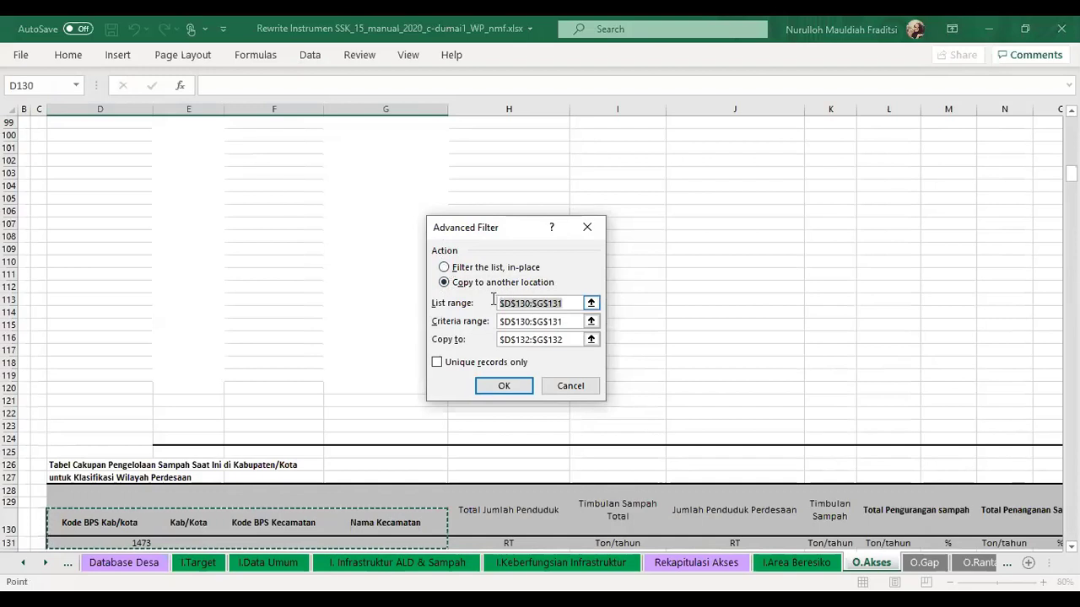
{"action": "key", "text": "BackSpace"}
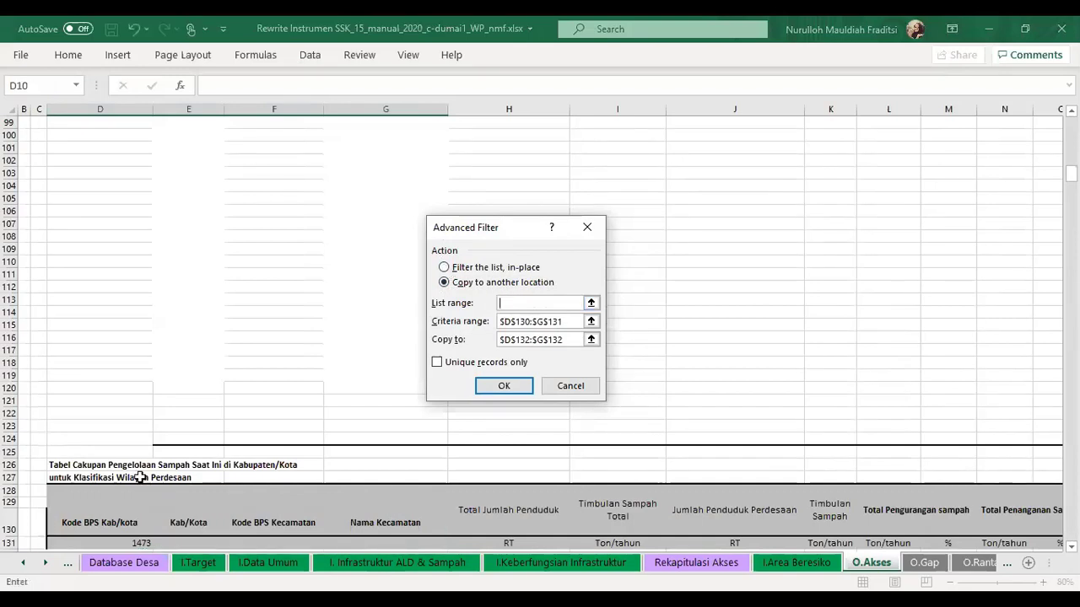
{"action": "left_click", "coordinate": [23, 564]}
{"action": "left_click", "coordinate": [23, 565]}
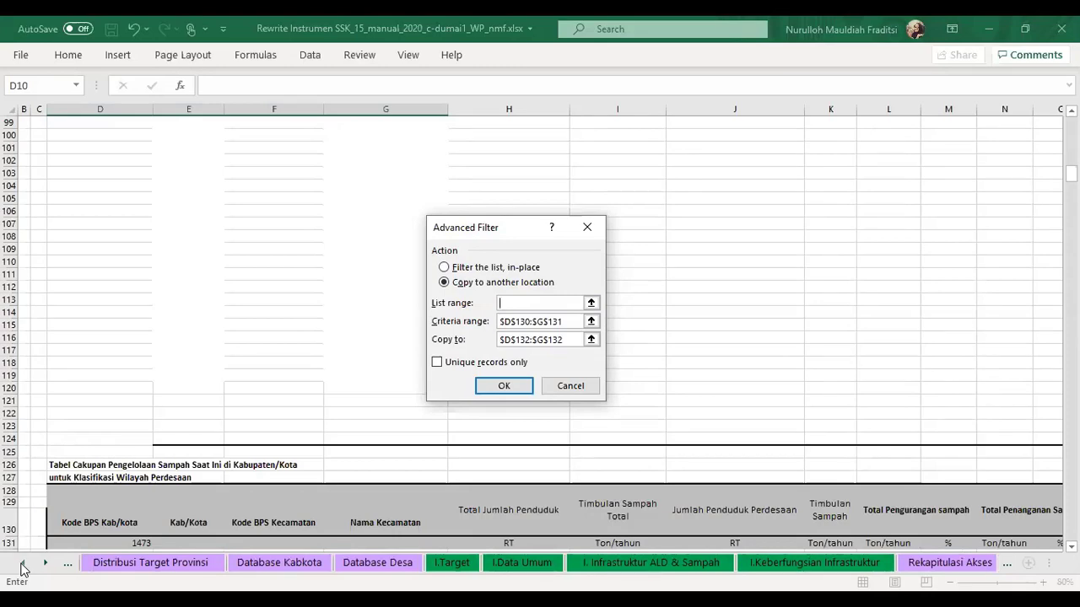
{"action": "left_click", "coordinate": [351, 567]}
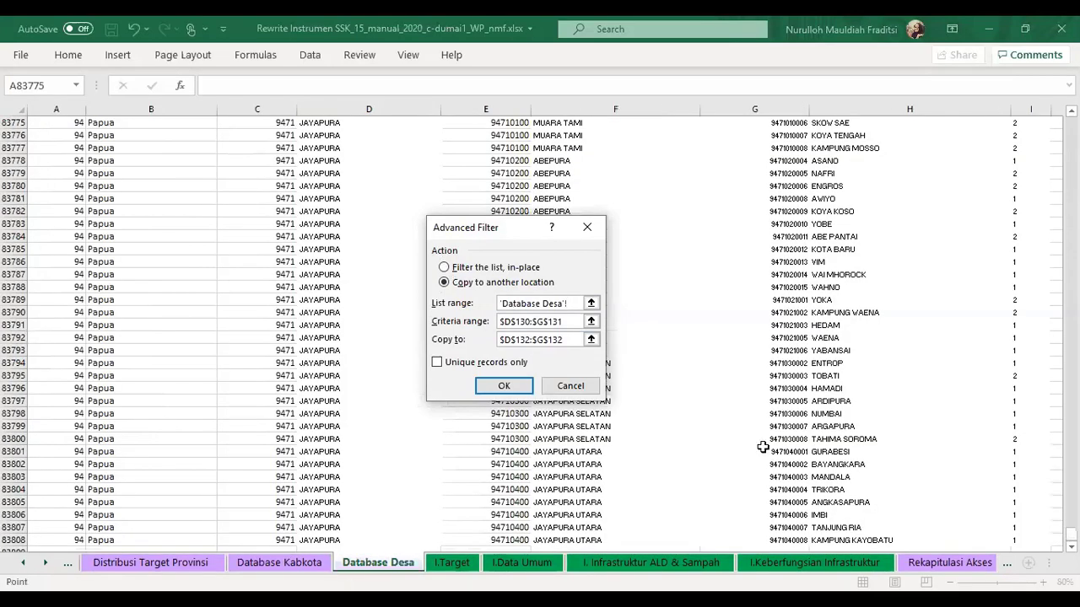
{"action": "scroll", "coordinate": [540, 329], "scroll_direction": "up", "scroll_amount": 20}
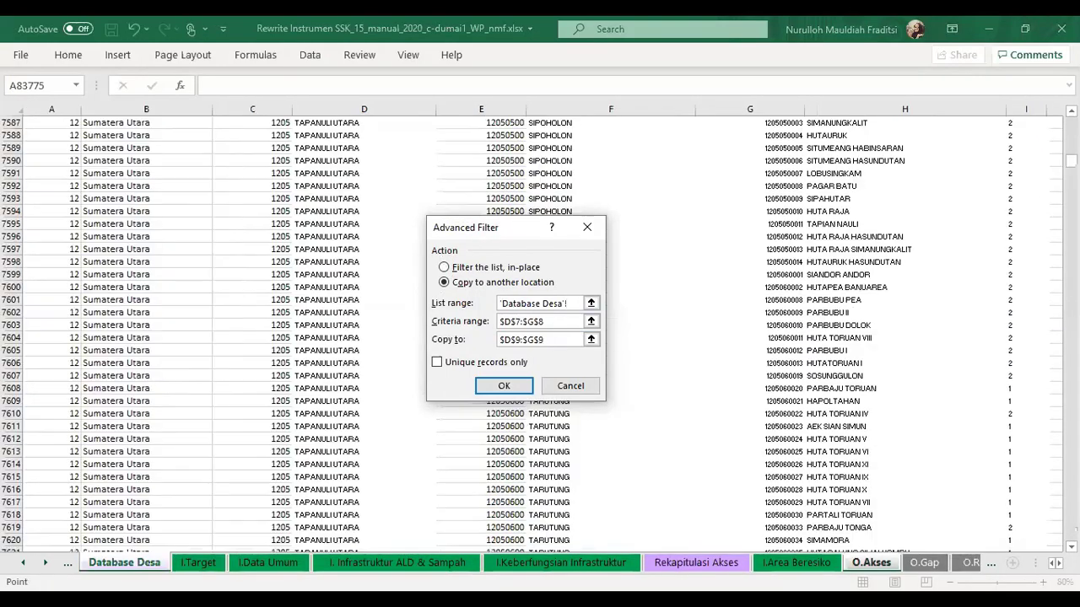
{"action": "scroll", "coordinate": [540, 329], "scroll_direction": "up", "scroll_amount": 15}
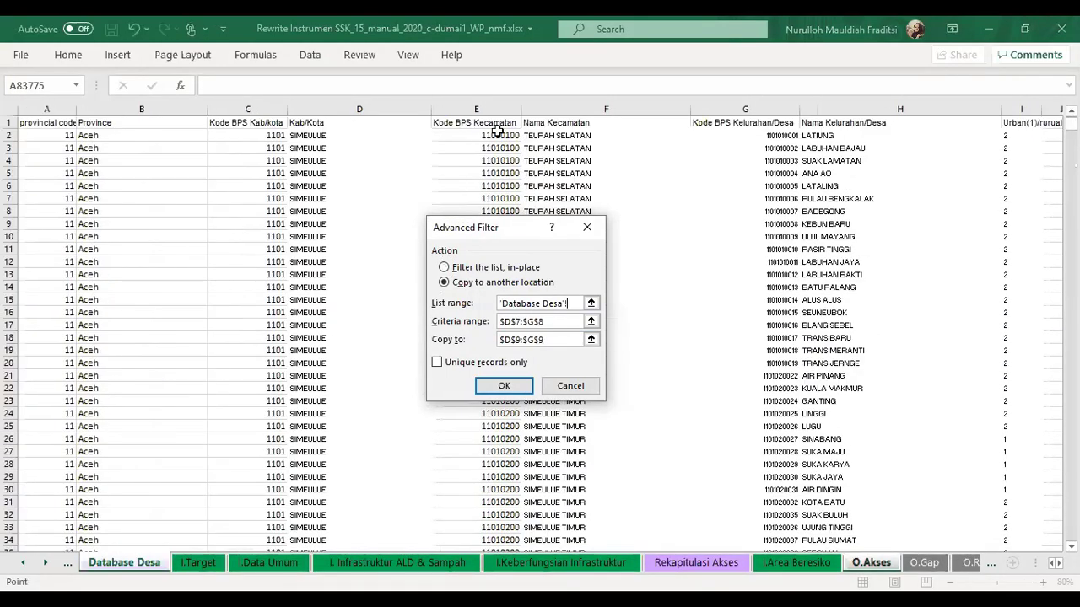
{"action": "left_click", "coordinate": [230, 124]}
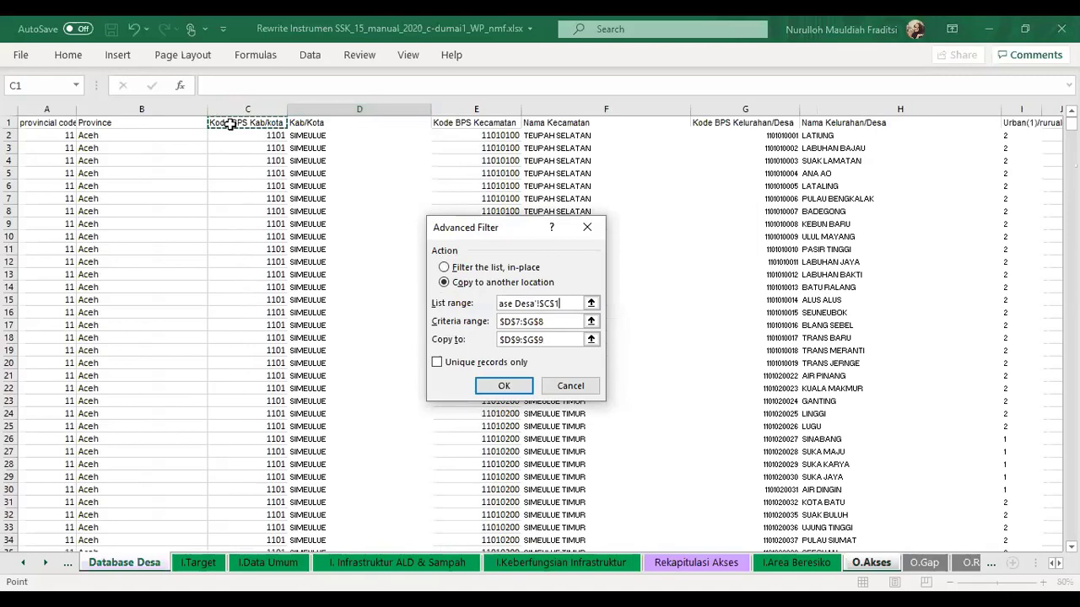
{"action": "key", "text": "ctrl+shift+Down"}
{"action": "key", "text": "shift+Right"}
{"action": "key", "text": "shift+Right"}
{"action": "key", "text": "shift+Right"}
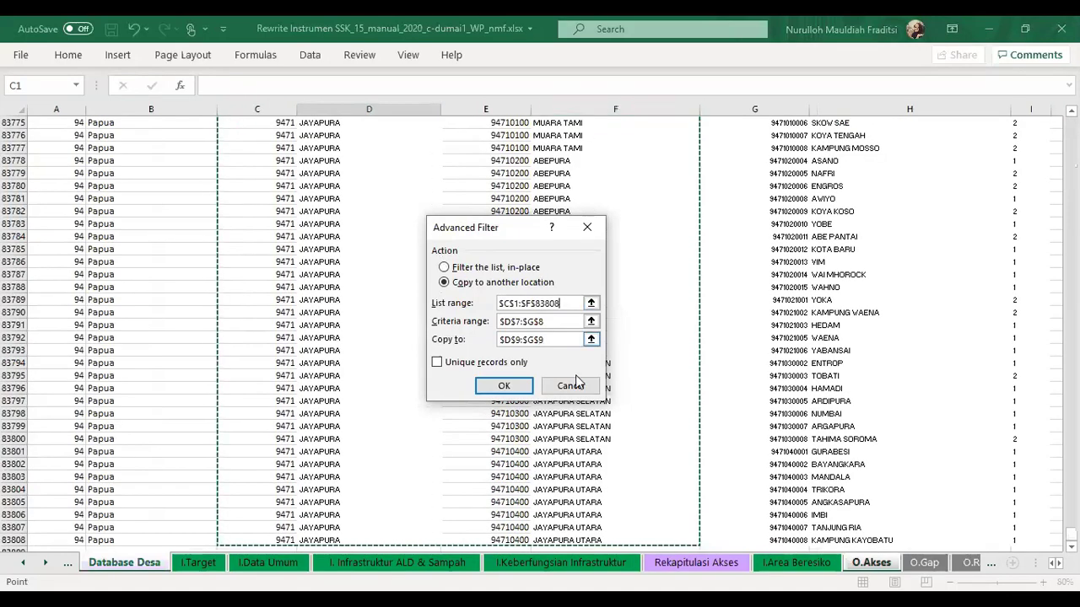
Set the filter's criteria range to D7:G8 on O.Akses, covering the four header cells and the code row below
{"action": "left_click", "coordinate": [547, 323]}
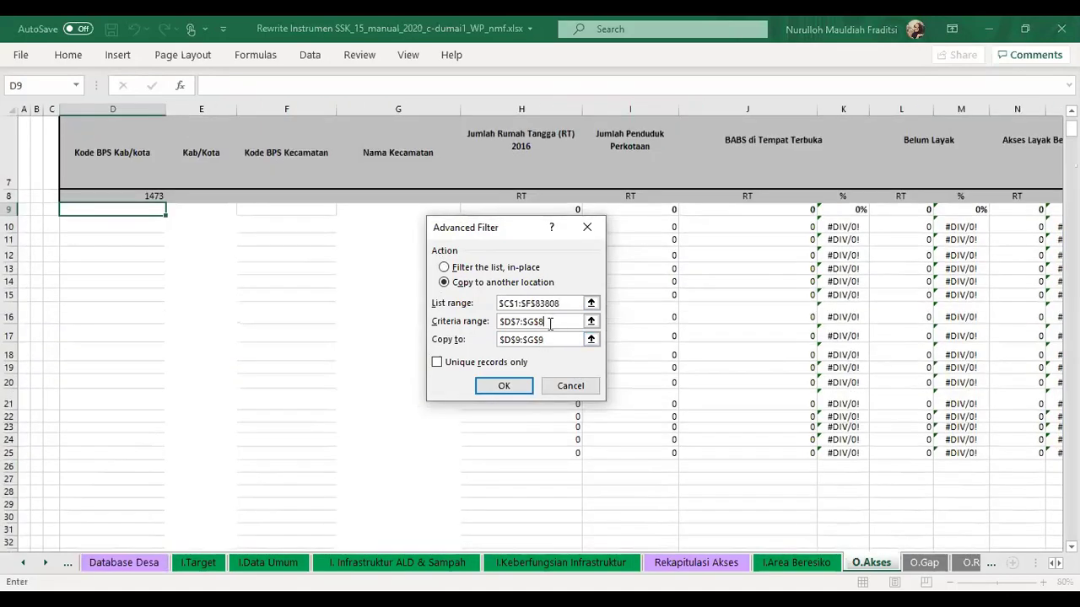
{"action": "key", "text": "BackSpace"}
{"action": "key", "text": "BackSpace"}
{"action": "key", "text": "BackSpace"}
{"action": "key", "text": "BackSpace"}
{"action": "key", "text": "BackSpace"}
{"action": "key", "text": "BackSpace"}
{"action": "key", "text": "BackSpace"}
{"action": "key", "text": "BackSpace"}
{"action": "left_click", "coordinate": [108, 153]}
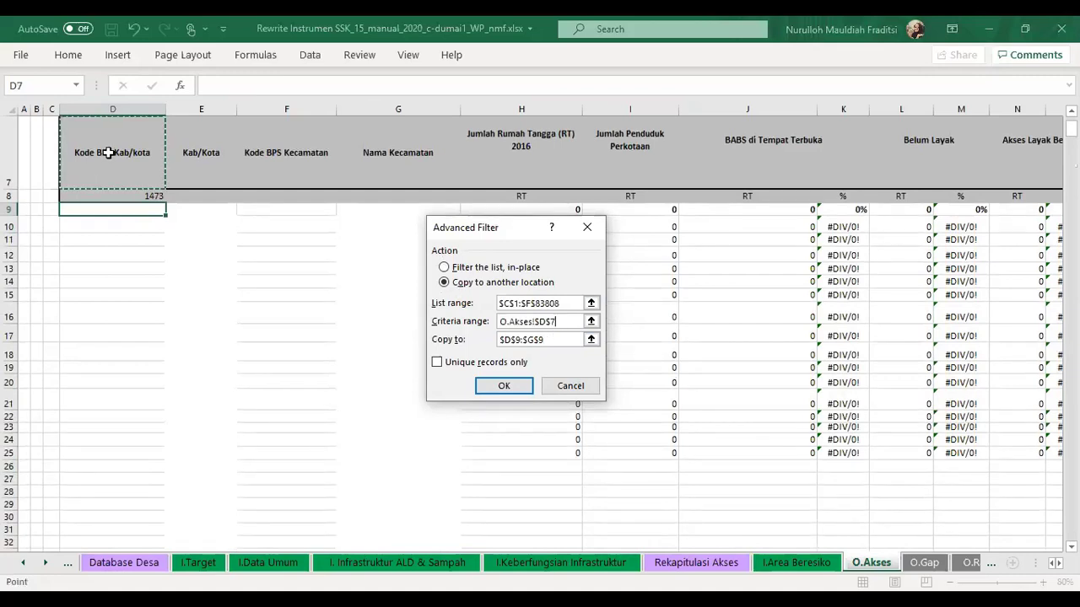
{"action": "left_click_drag", "start_coordinate": [108, 153], "coordinate": [417, 195]}
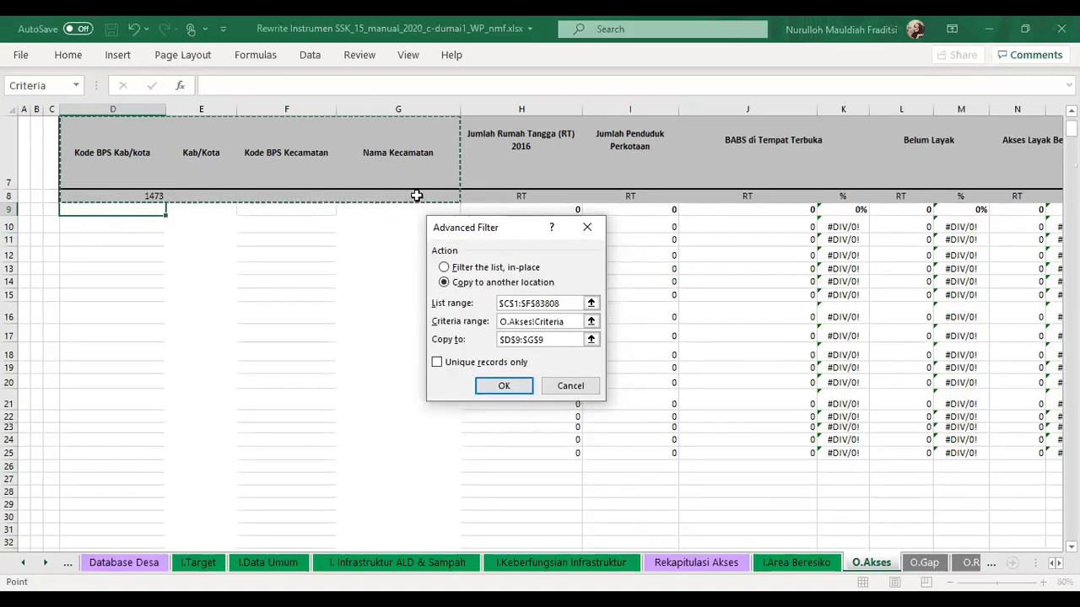
Replace the filter's copy destination with cell D9 on O.Akses, restrict it to unique records, and run the Advanced Filter
{"action": "left_click", "coordinate": [552, 340]}
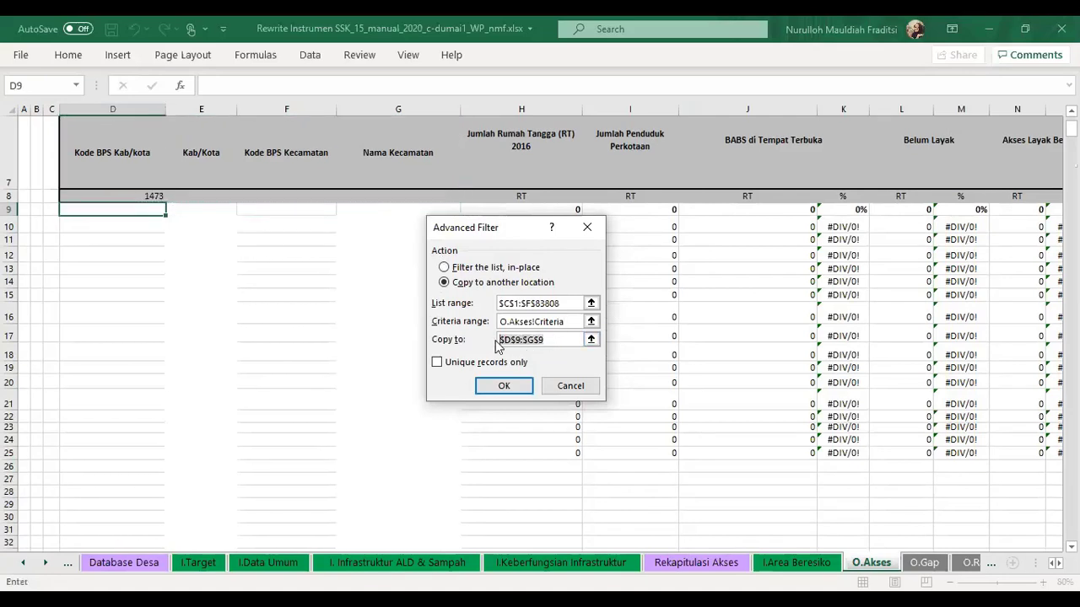
{"action": "key", "text": "BackSpace"}
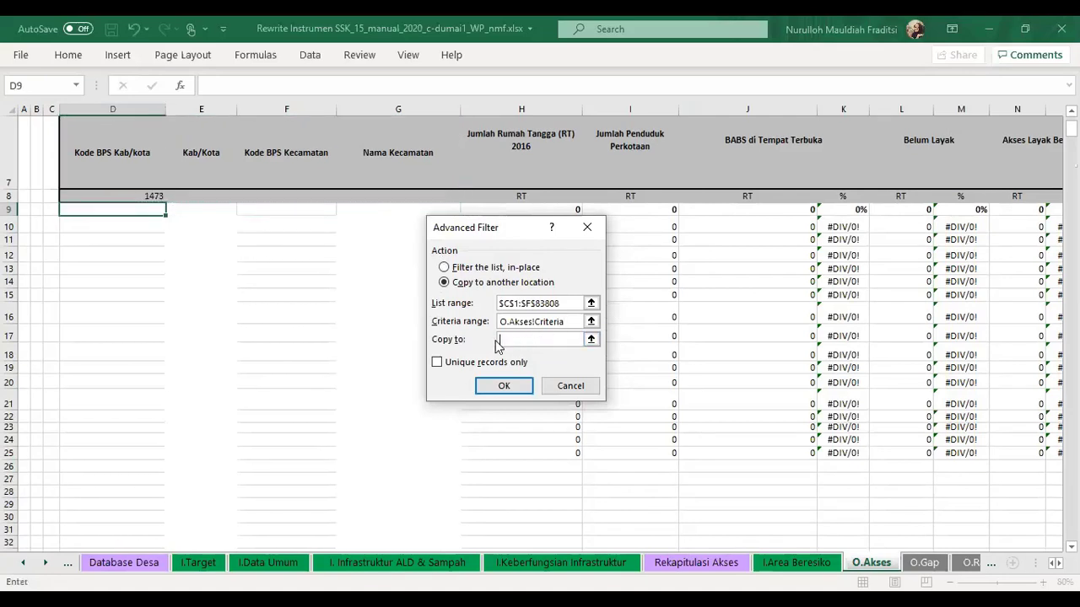
{"action": "left_click", "coordinate": [115, 211]}
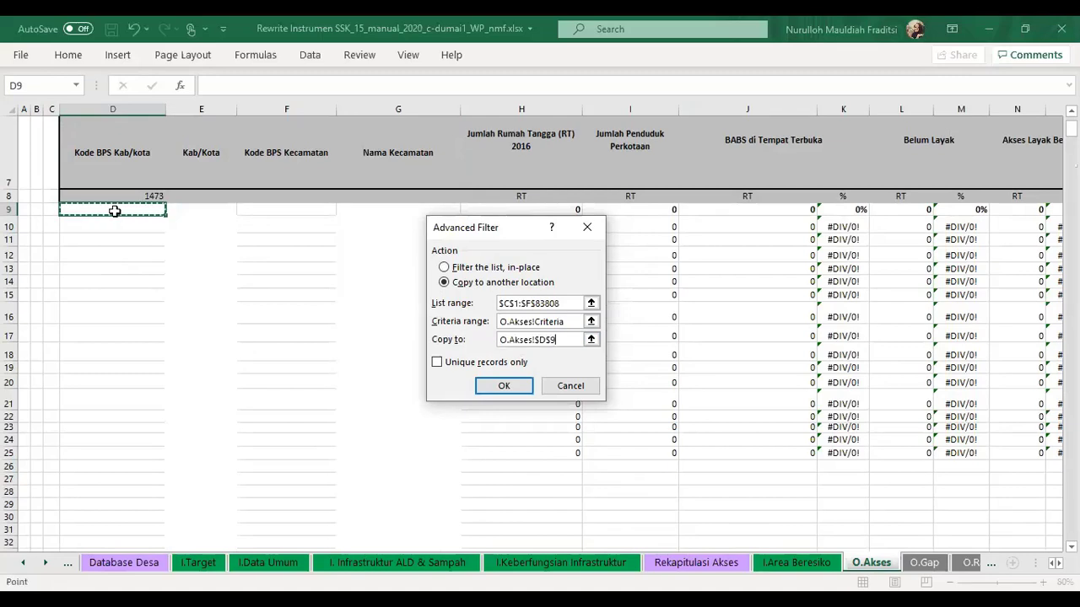
{"action": "left_click", "coordinate": [441, 364]}
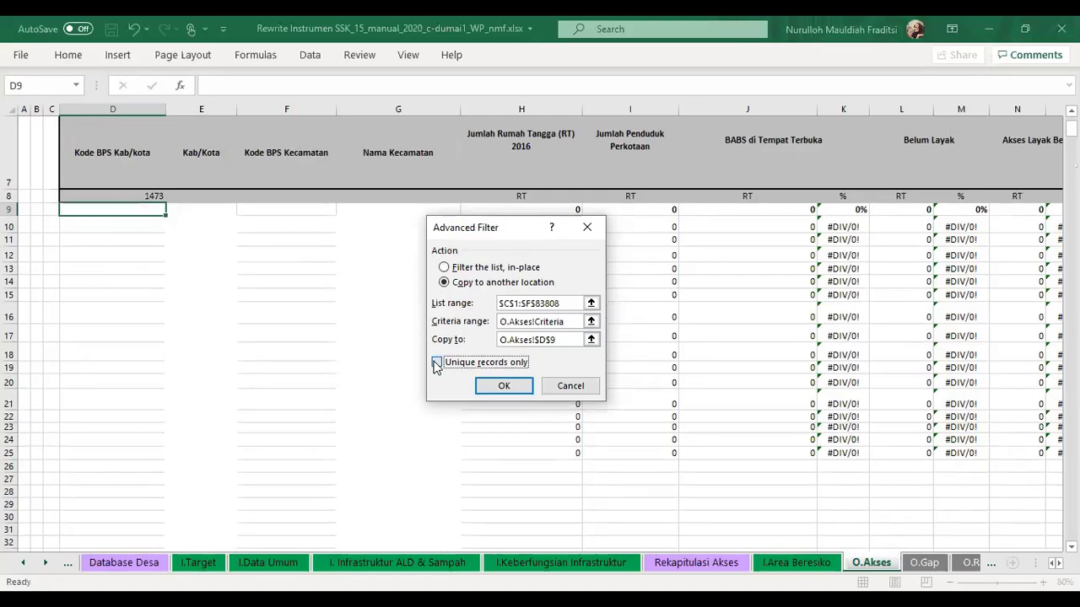
{"action": "left_click", "coordinate": [519, 388]}
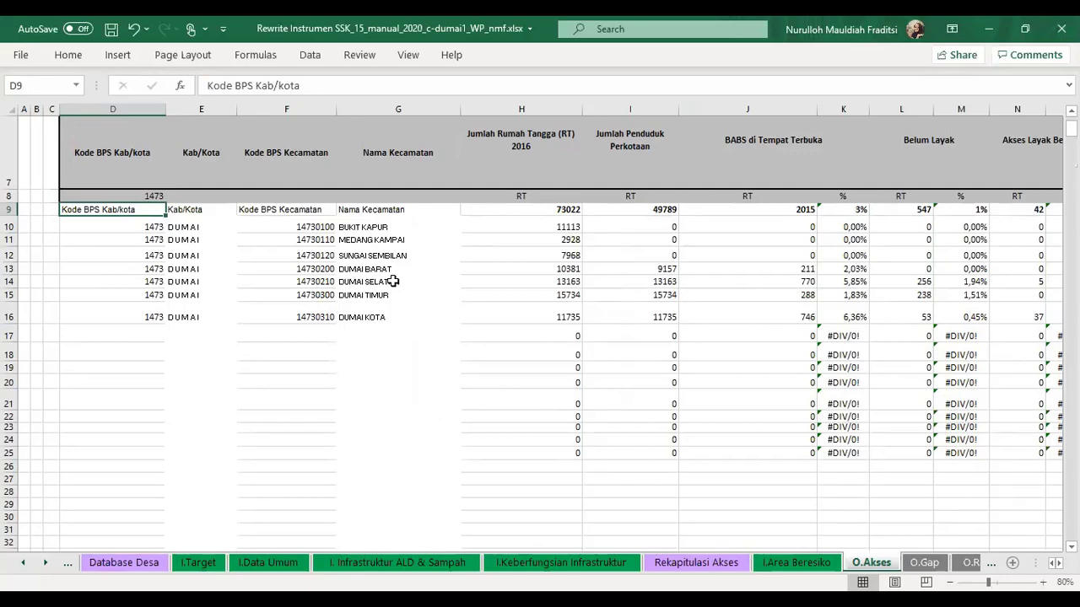
Clear the surplus formulas in H17:S25 below the last kecamatan row of the urban wastewater table
{"action": "scroll", "coordinate": [393, 282], "scroll_direction": "up", "scroll_amount": 2}
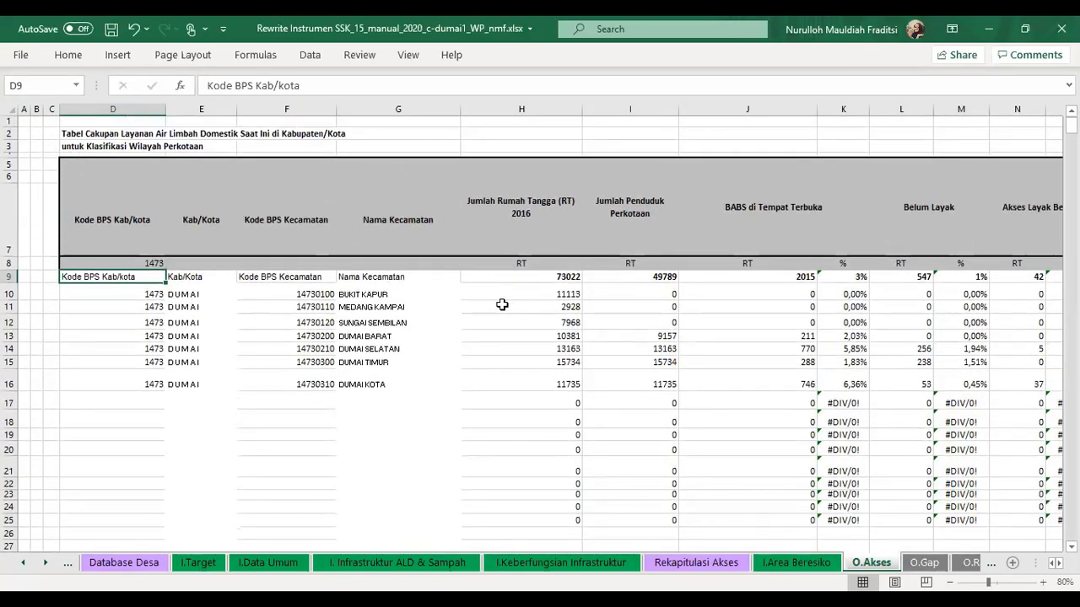
{"action": "scroll", "coordinate": [503, 303], "scroll_direction": "right", "scroll_amount": 1}
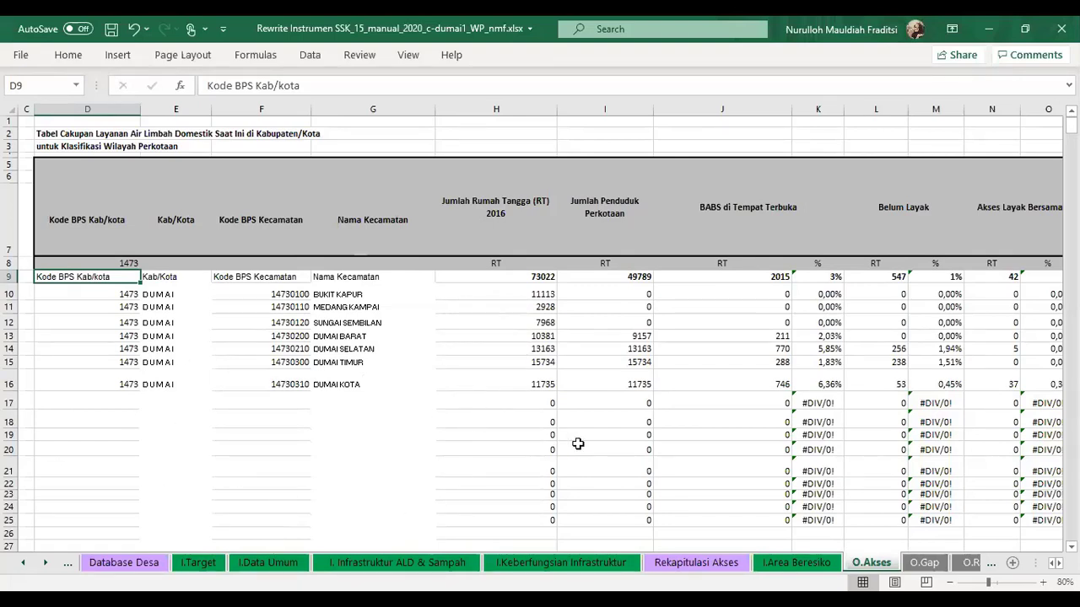
{"action": "scroll", "coordinate": [574, 444], "scroll_direction": "right", "scroll_amount": 4}
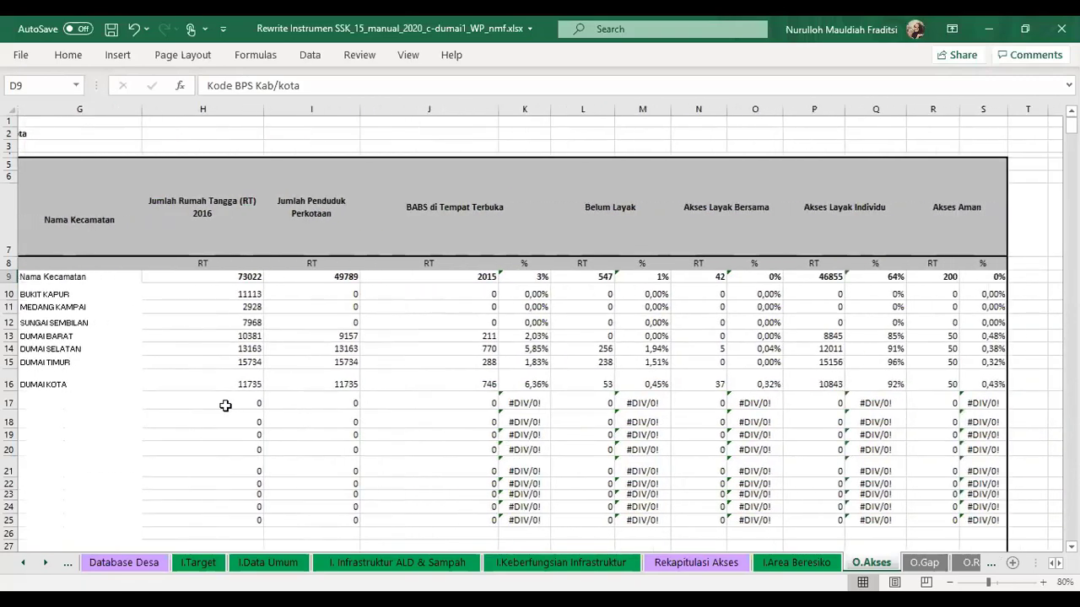
{"action": "left_click_drag", "start_coordinate": [192, 403], "coordinate": [988, 519]}
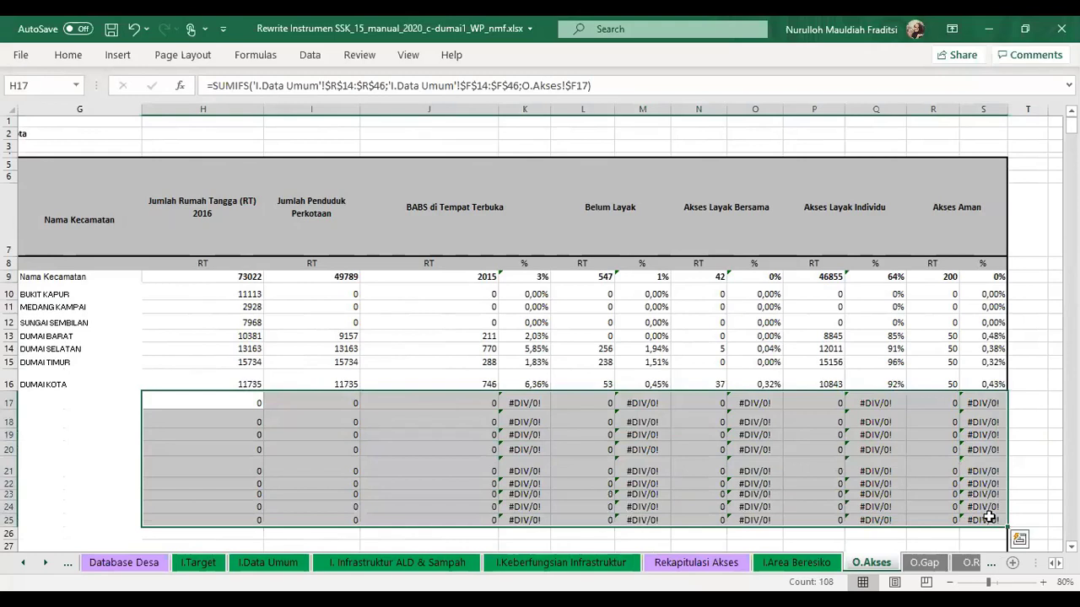
{"action": "key", "text": "Delete"}
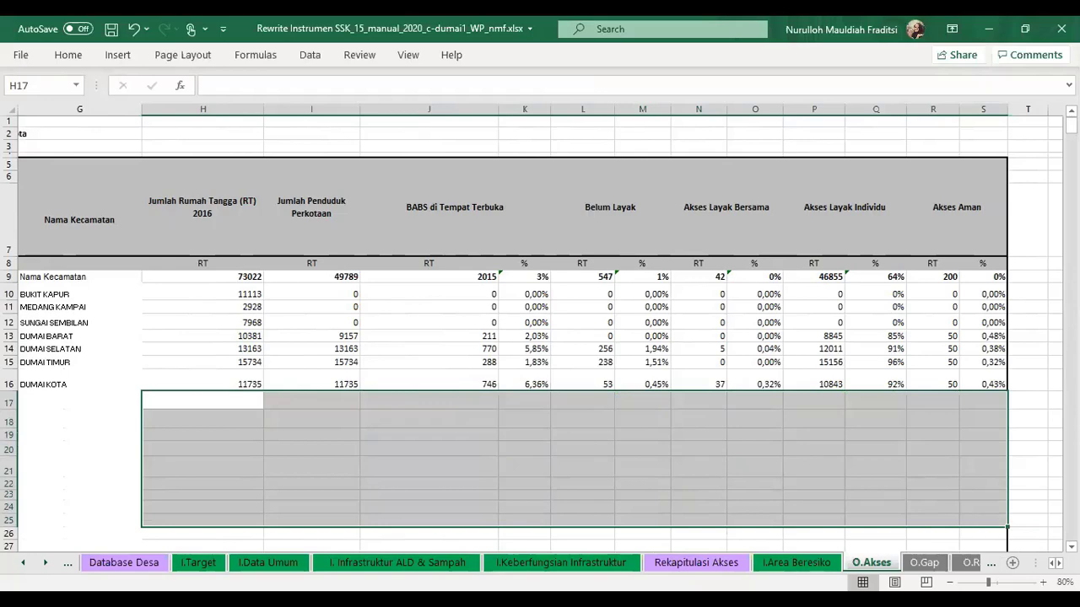
Copy the filtered kecamatan list D9:G16 and paste it as values at D49 in the rural wastewater table
{"action": "scroll", "coordinate": [540, 329], "scroll_direction": "right", "scroll_amount": 6}
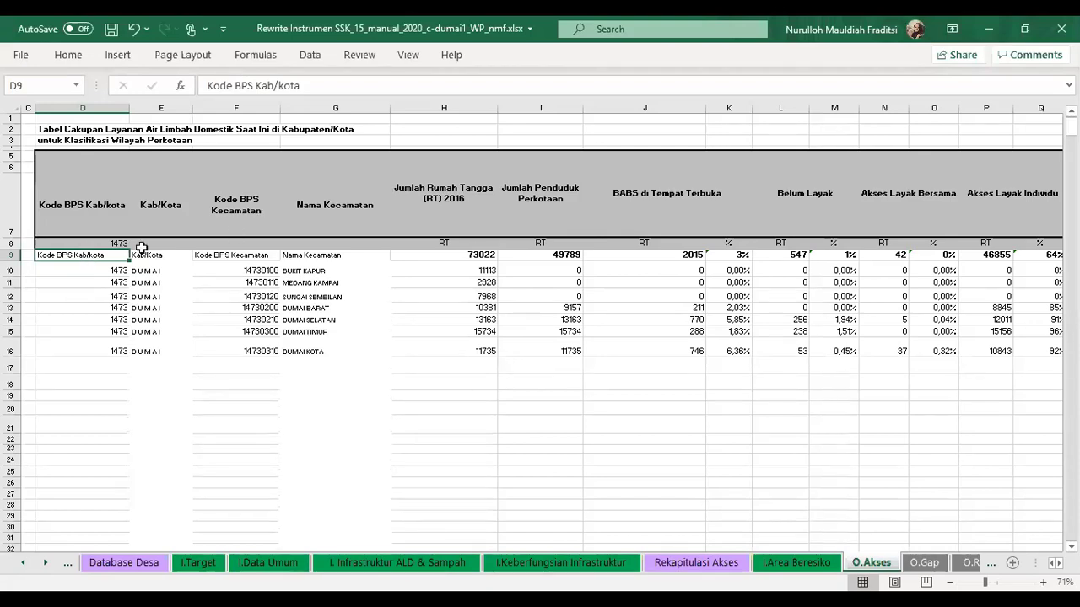
{"action": "left_click_drag", "start_coordinate": [85, 255], "coordinate": [386, 353]}
{"action": "key", "text": "ctrl+c"}
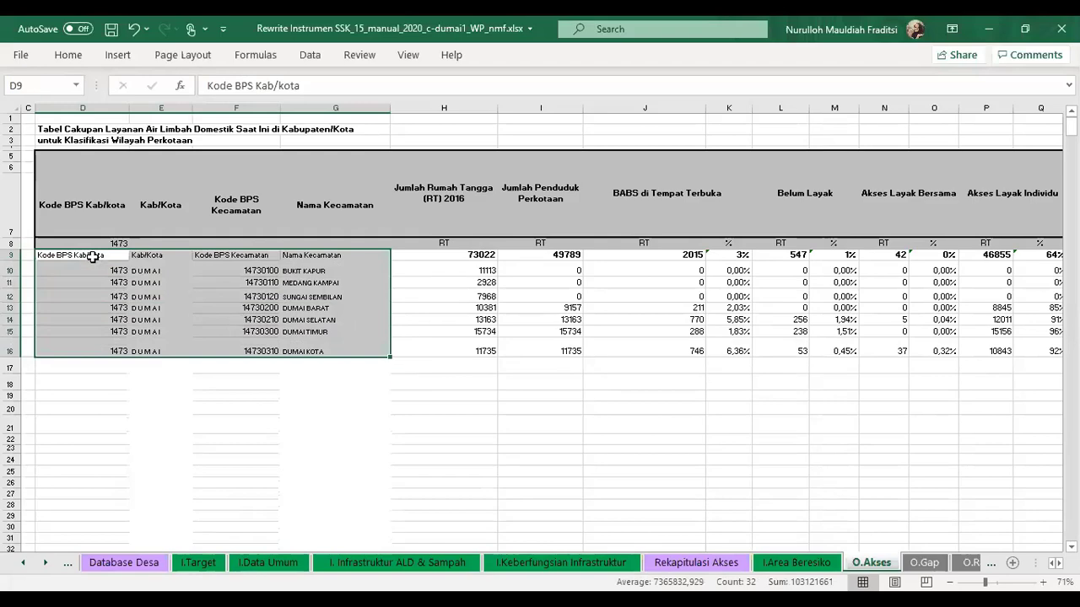
{"action": "right_click", "coordinate": [96, 327]}
{"action": "key", "text": "Return"}
{"action": "scroll", "coordinate": [96, 329], "scroll_direction": "down", "scroll_amount": 10}
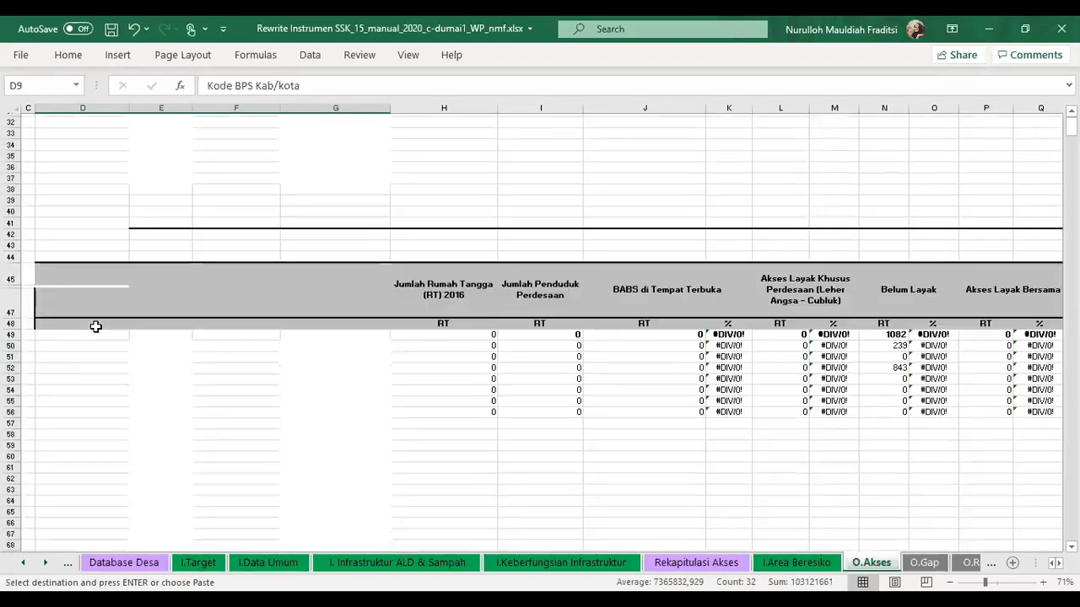
{"action": "left_click", "coordinate": [96, 329]}
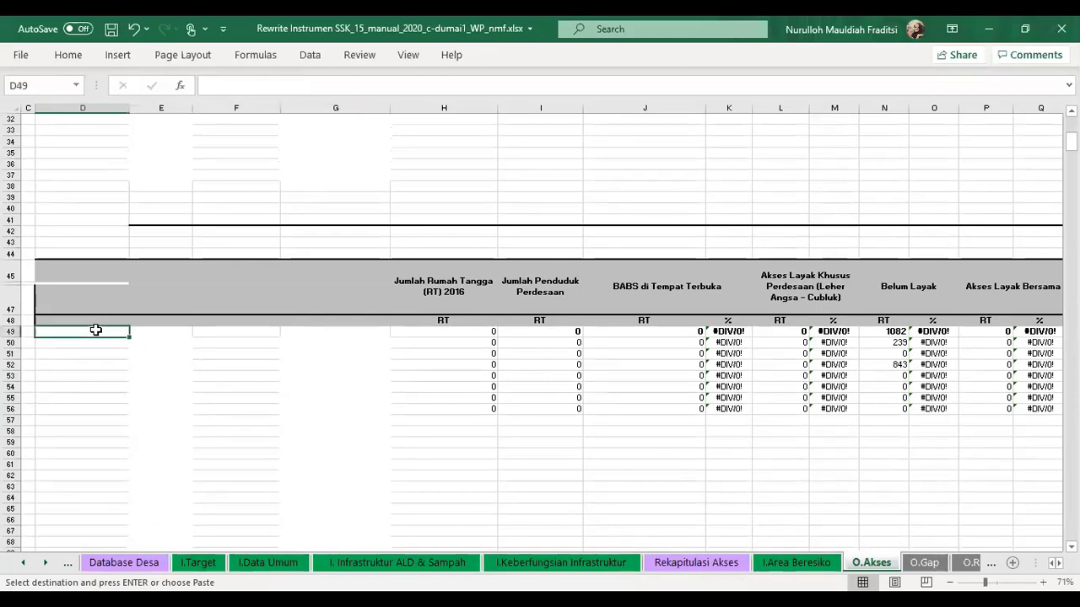
{"action": "left_click", "coordinate": [158, 229]}
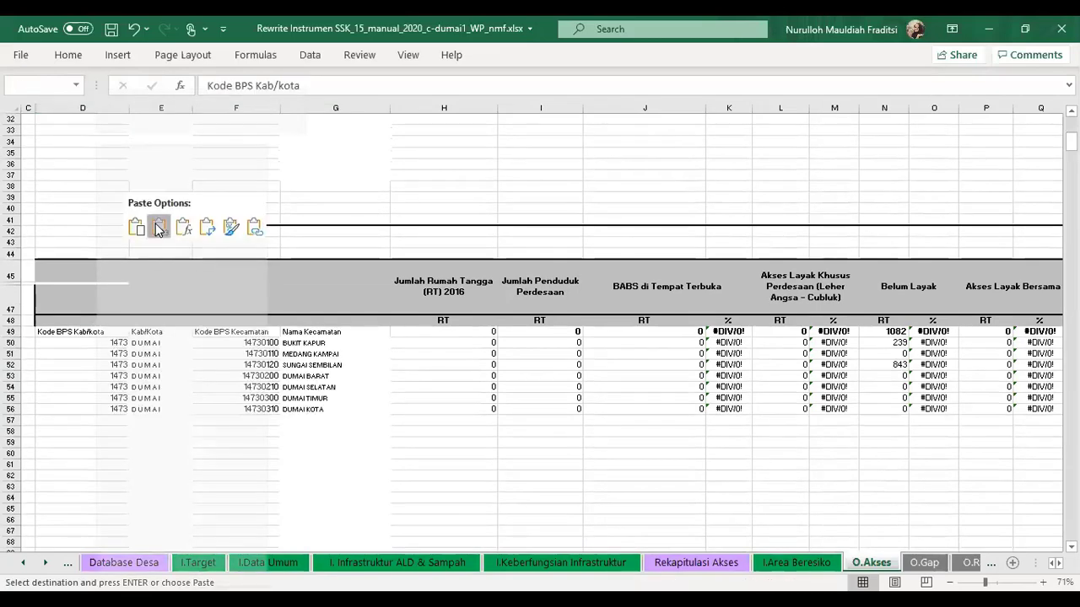
Paste the copied kecamatan list as values at D91 in the urban solid waste table
{"action": "scroll", "coordinate": [155, 222], "scroll_direction": "down", "scroll_amount": 10}
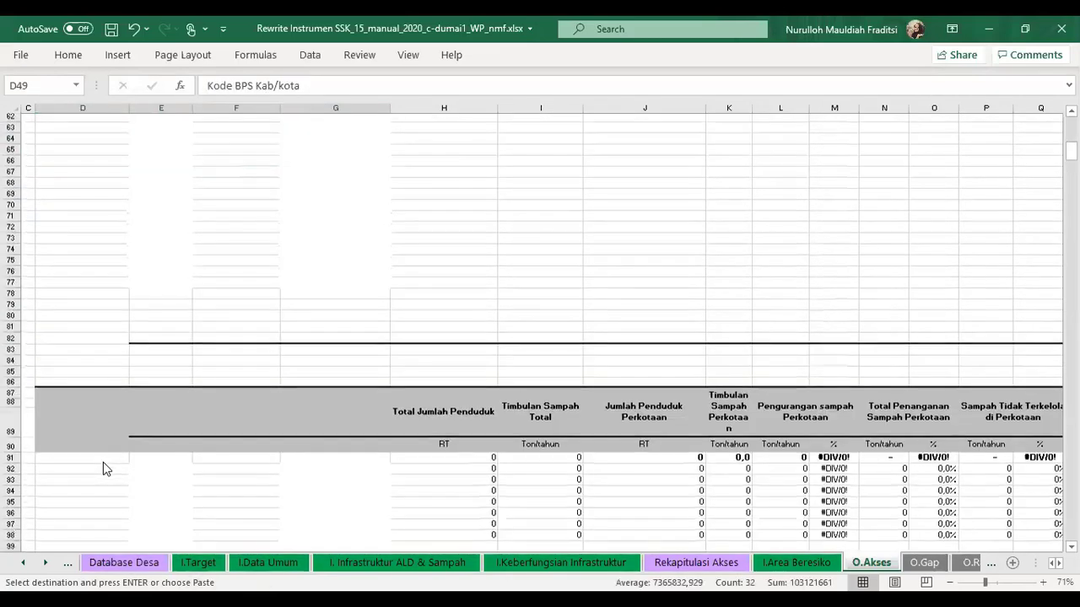
{"action": "key", "text": "ctrl+Down"}
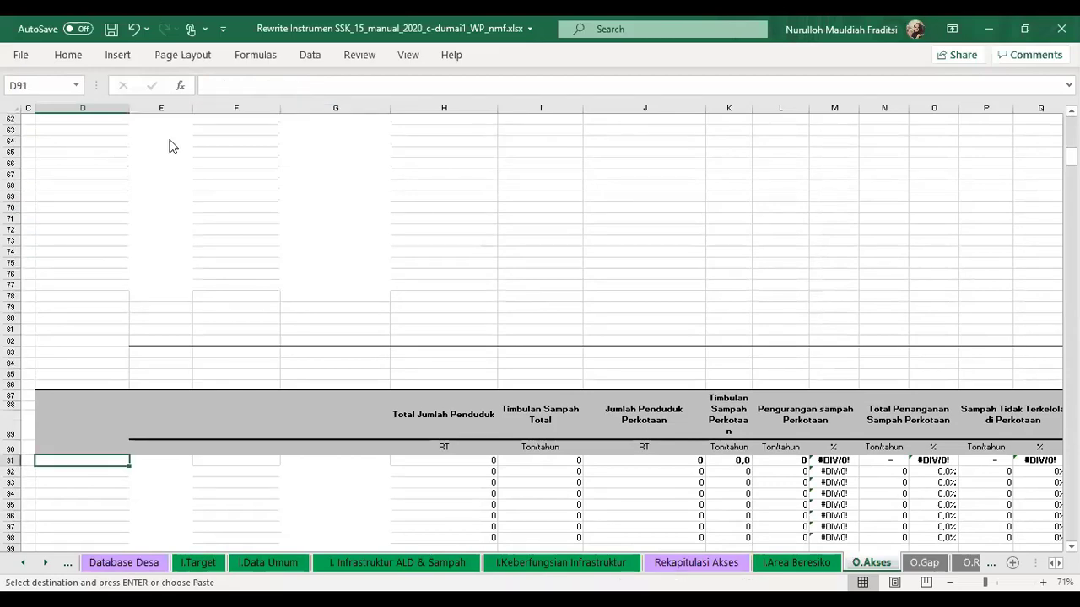
{"action": "key", "text": "shift+F10"}
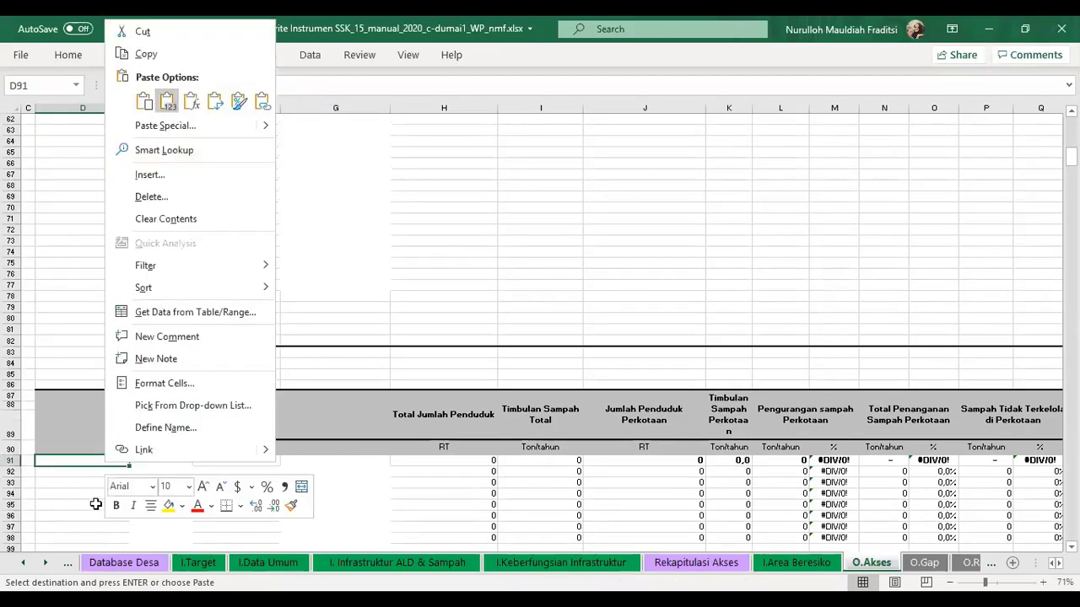
{"action": "key", "text": "Return"}
Paste the copied kecamatan list as values at D132 in the rural solid waste table
{"action": "scroll", "coordinate": [95, 500], "scroll_direction": "down", "scroll_amount": 11}
{"action": "scroll", "coordinate": [95, 499], "scroll_direction": "down", "scroll_amount": 1}
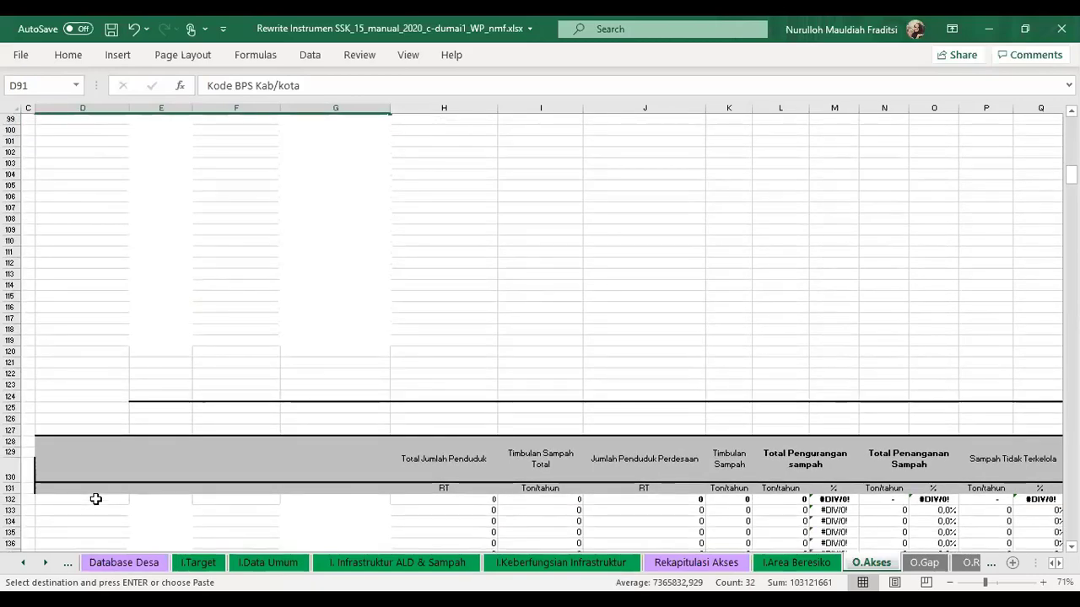
{"action": "left_click", "coordinate": [95, 500]}
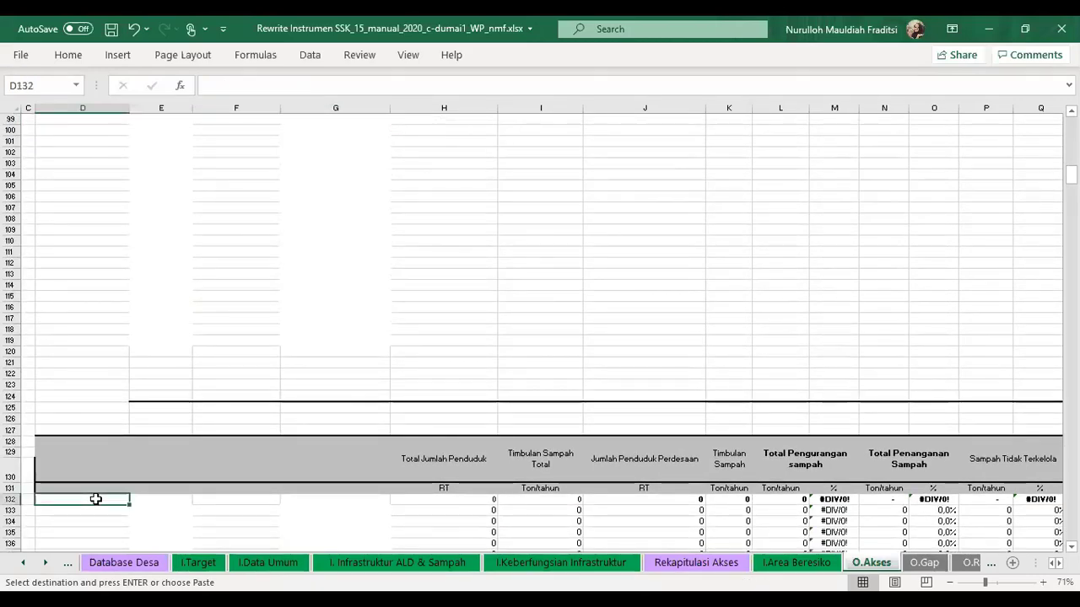
{"action": "right_click", "coordinate": [96, 499]}
{"action": "left_click", "coordinate": [158, 137]}
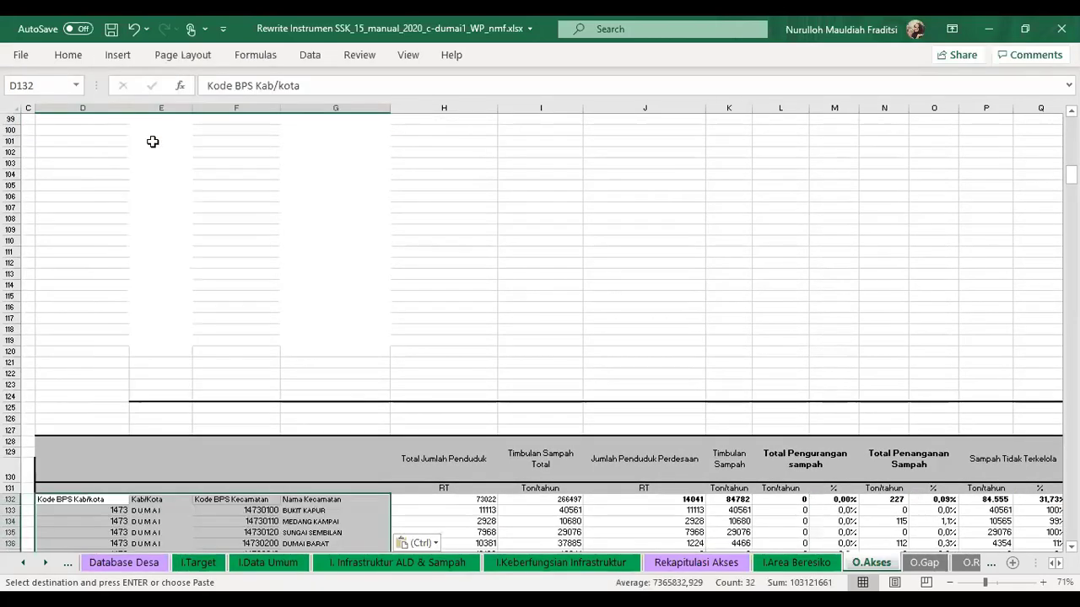
Check the kecamatan rows and calculated columns of the urban and rural solid waste tables
{"action": "scroll", "coordinate": [152, 140], "scroll_direction": "down", "scroll_amount": 4}
{"action": "scroll", "coordinate": [152, 140], "scroll_direction": "up", "scroll_amount": 6}
{"action": "scroll", "coordinate": [220, 525], "scroll_direction": "up", "scroll_amount": 2}
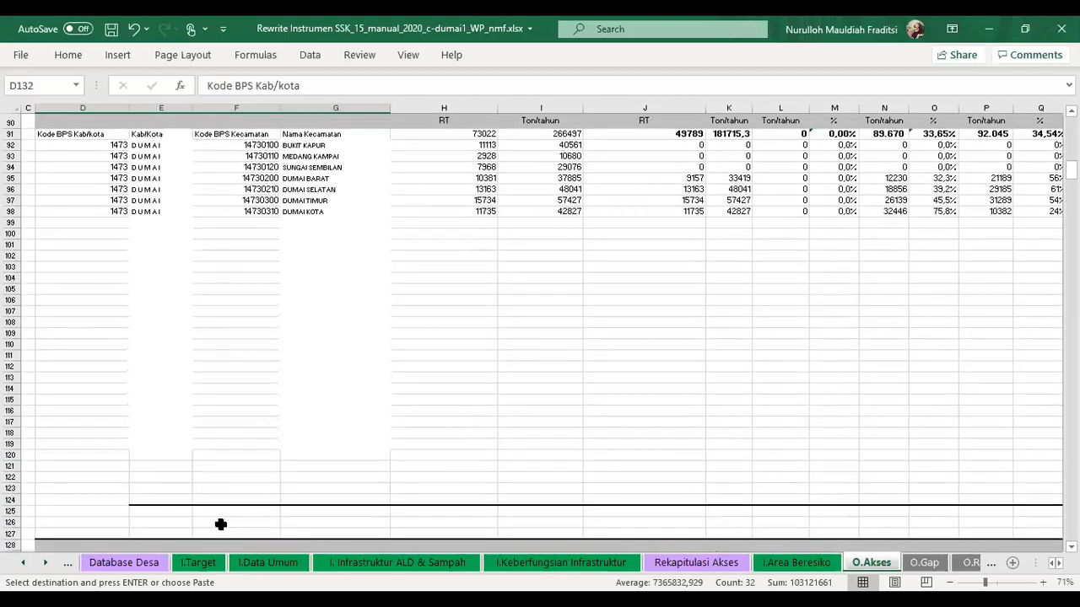
{"action": "scroll", "coordinate": [220, 525], "scroll_direction": "down", "scroll_amount": 5}
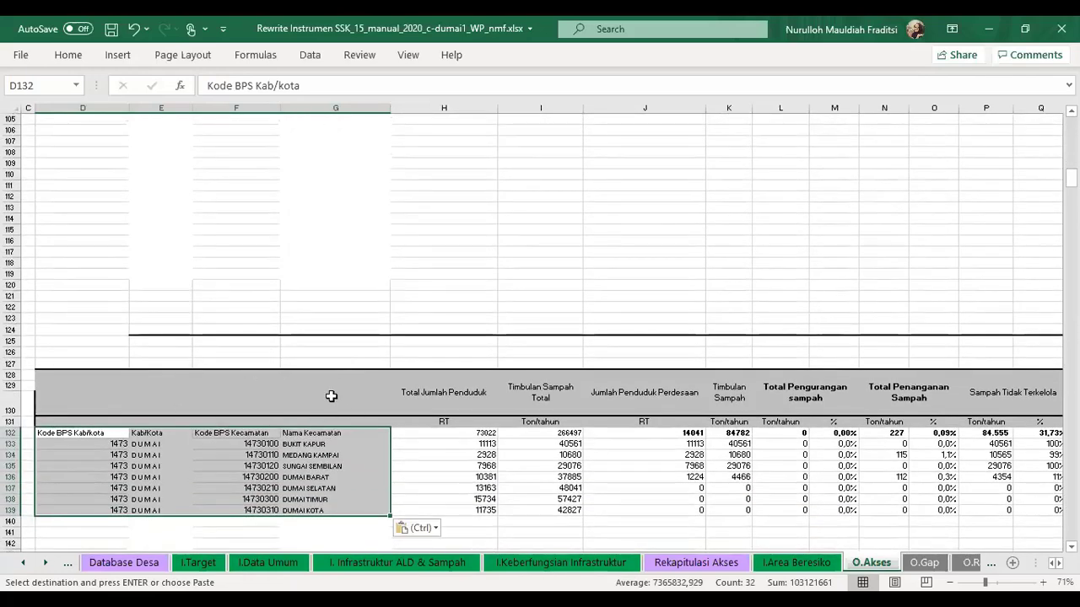
{"action": "scroll", "coordinate": [331, 396], "scroll_direction": "up", "scroll_amount": 1}
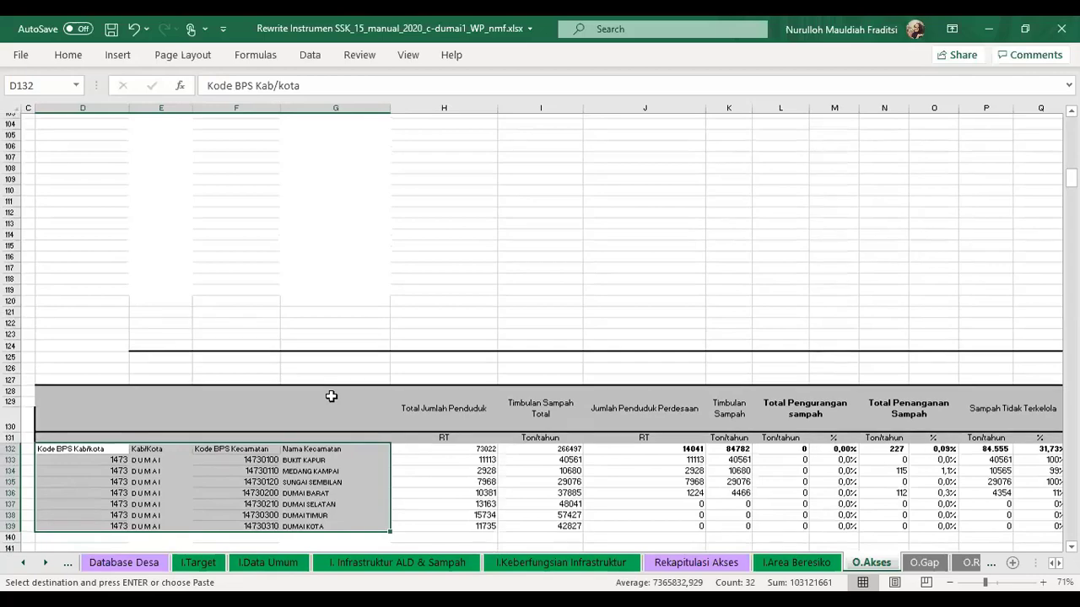
{"action": "scroll", "coordinate": [332, 396], "scroll_direction": "up", "scroll_amount": 1}
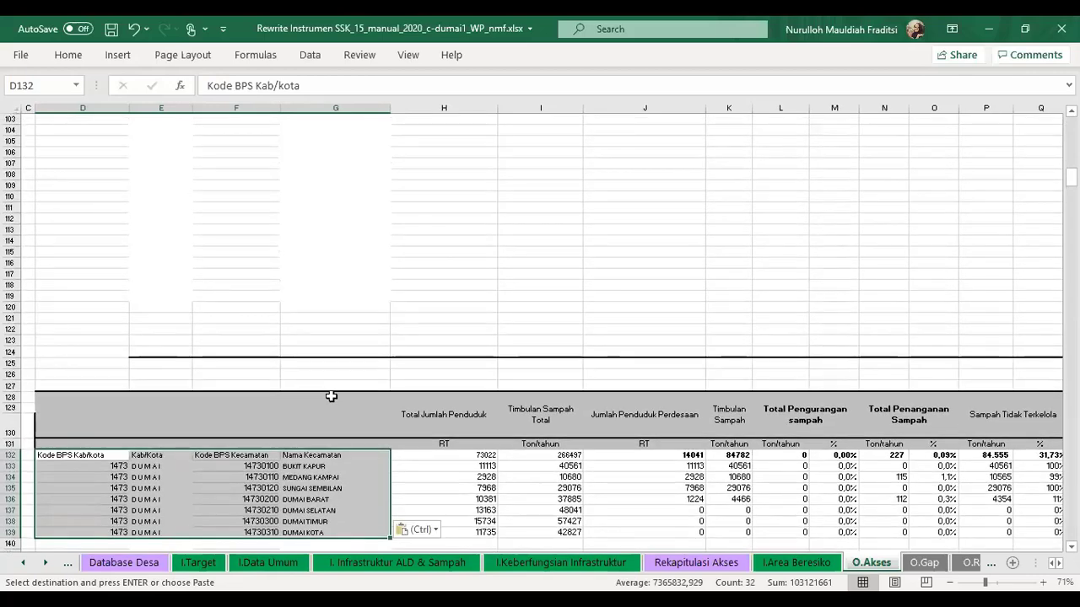
Copy the header cells D7:G7 from the urban wastewater table and paste them as values at D47 in the rural wastewater table
{"action": "scroll", "coordinate": [331, 395], "scroll_direction": "up", "scroll_amount": 10}
{"action": "scroll", "coordinate": [331, 395], "scroll_direction": "up", "scroll_amount": 20}
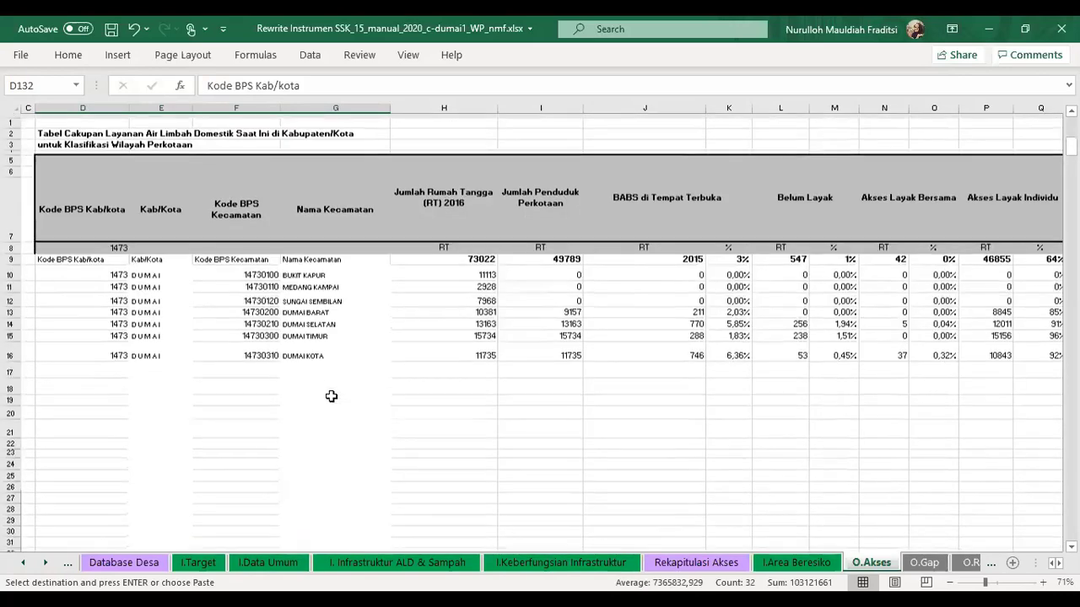
{"action": "left_click_drag", "start_coordinate": [85, 199], "coordinate": [348, 172]}
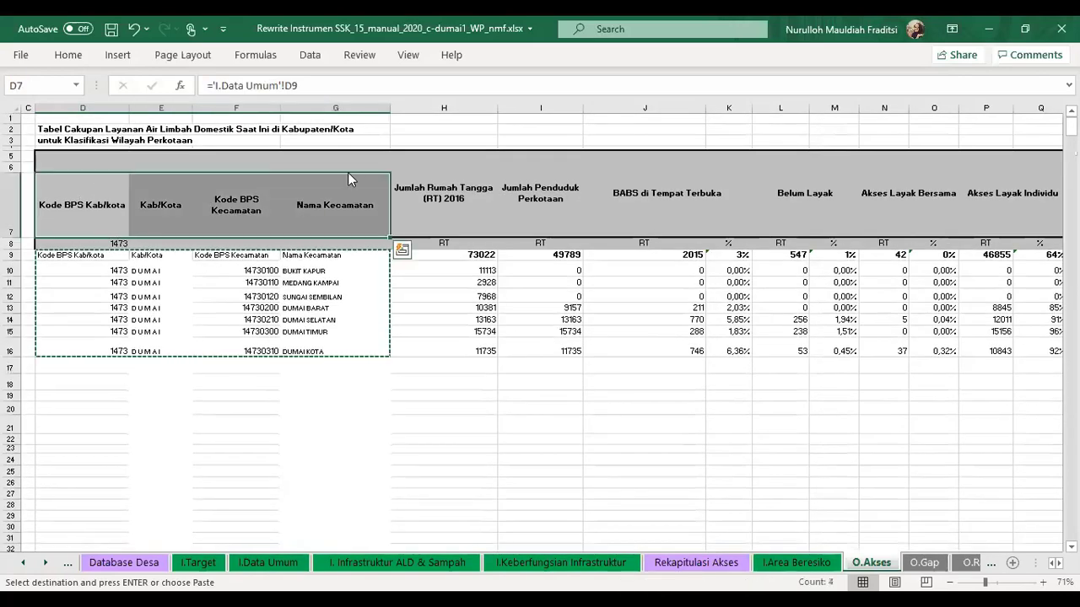
{"action": "key", "text": "ctrl+q"}
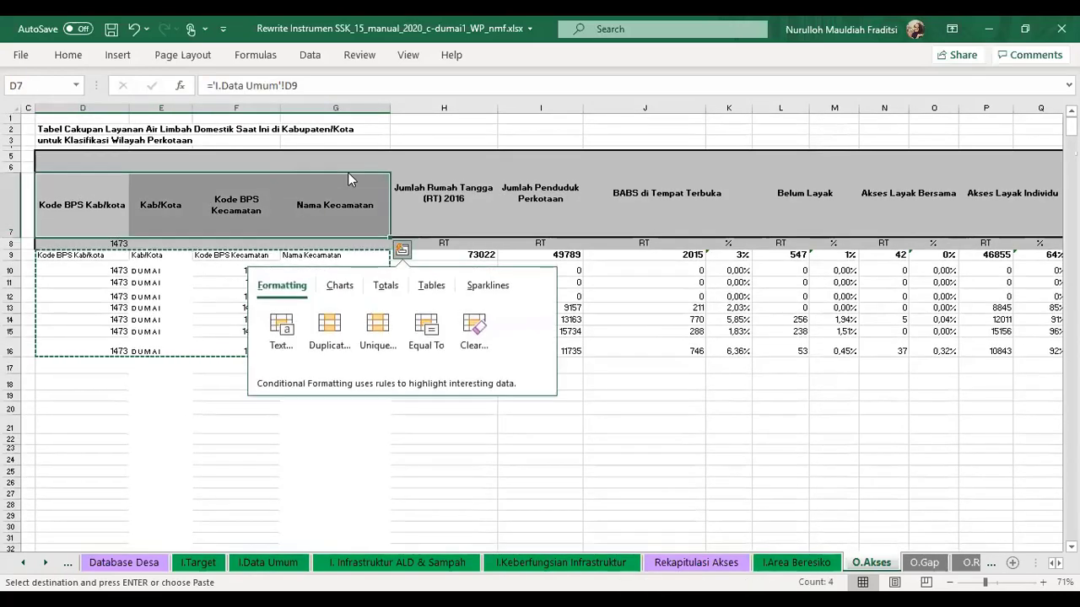
{"action": "right_click", "coordinate": [348, 172]}
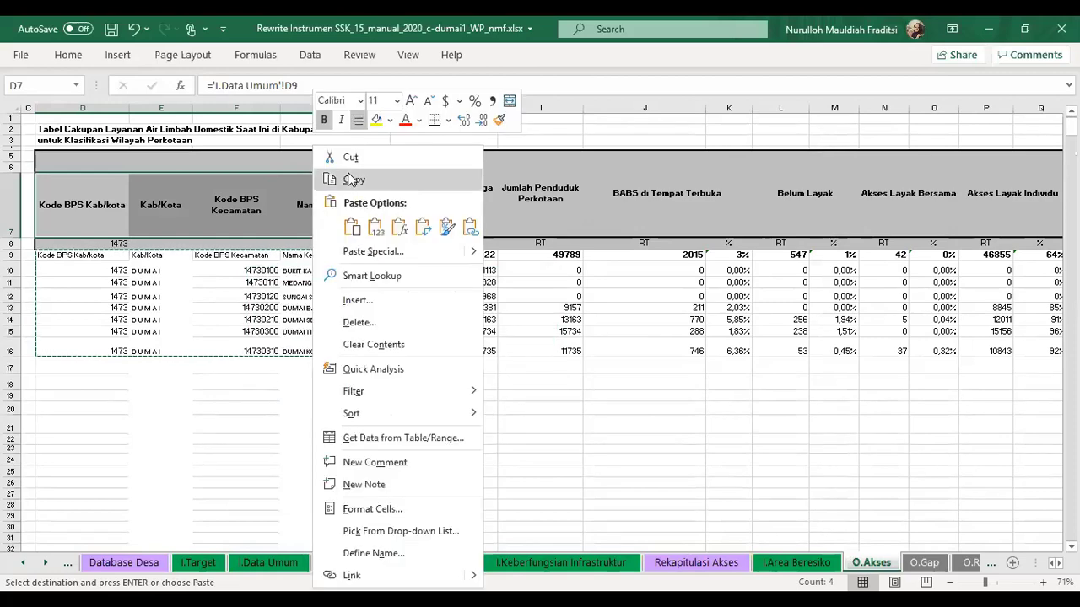
{"action": "left_click", "coordinate": [351, 179]}
{"action": "scroll", "coordinate": [349, 172], "scroll_direction": "down", "scroll_amount": 9}
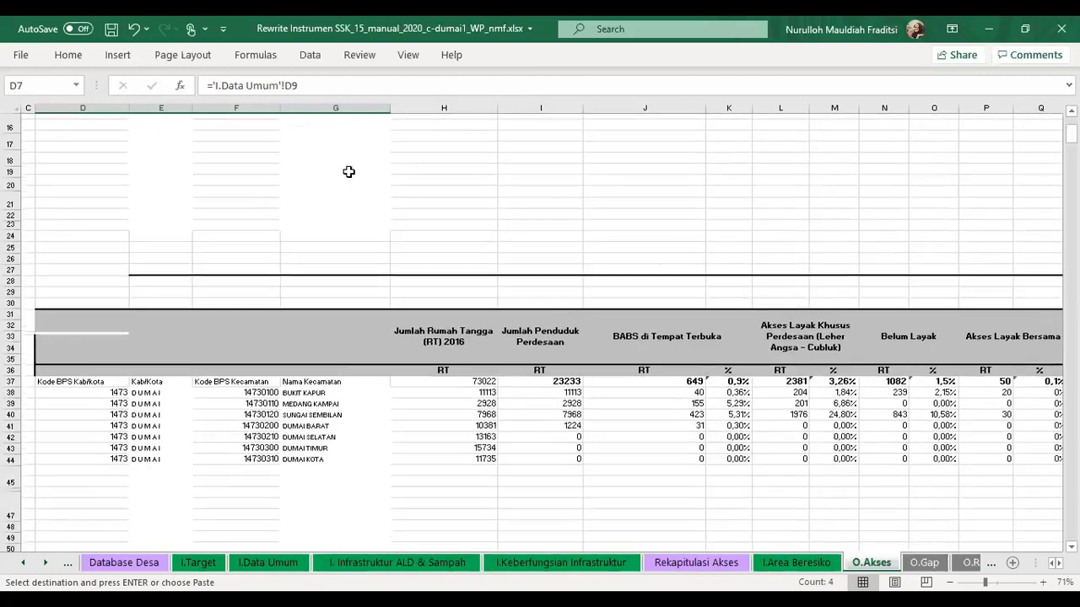
{"action": "left_click", "coordinate": [105, 354]}
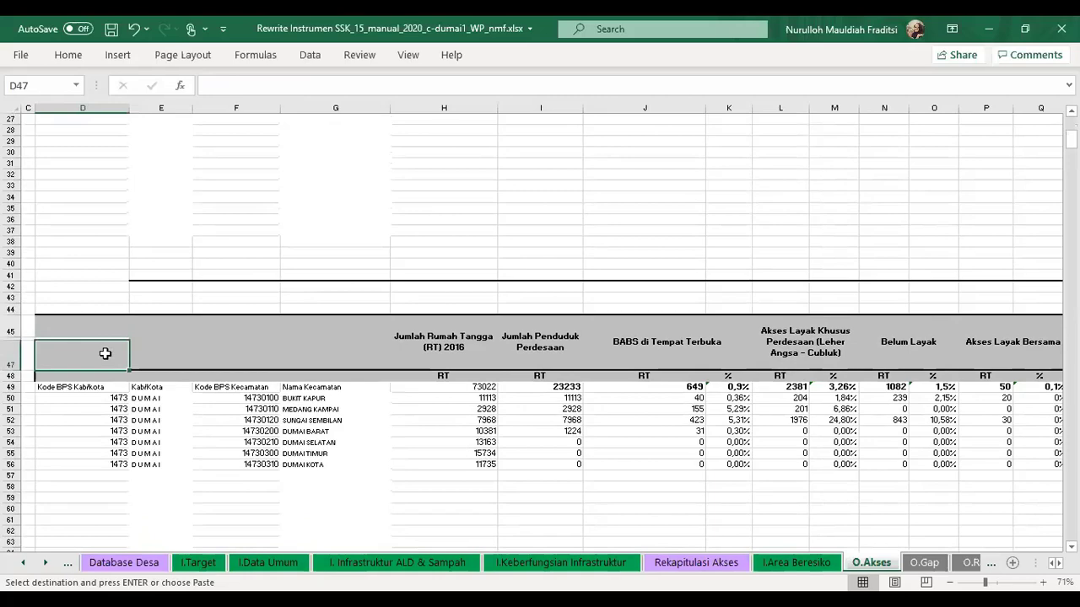
{"action": "right_click", "coordinate": [105, 353]}
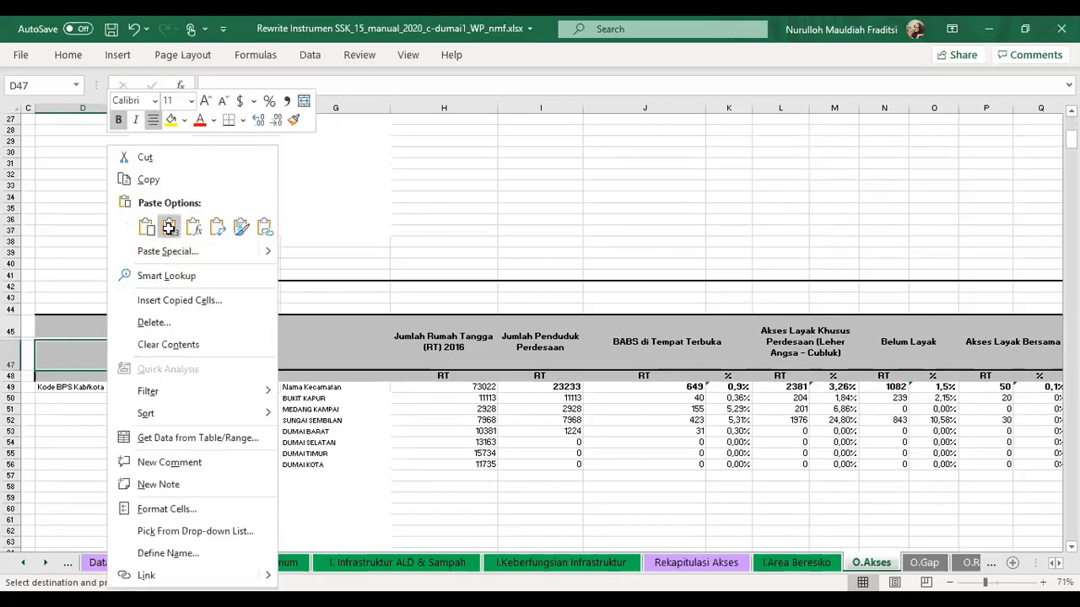
{"action": "left_click", "coordinate": [169, 228]}
Paste the copied header cells as values at D89 in the urban solid waste table
{"action": "scroll", "coordinate": [168, 228], "scroll_direction": "down", "scroll_amount": 11}
{"action": "left_click", "coordinate": [108, 443]}
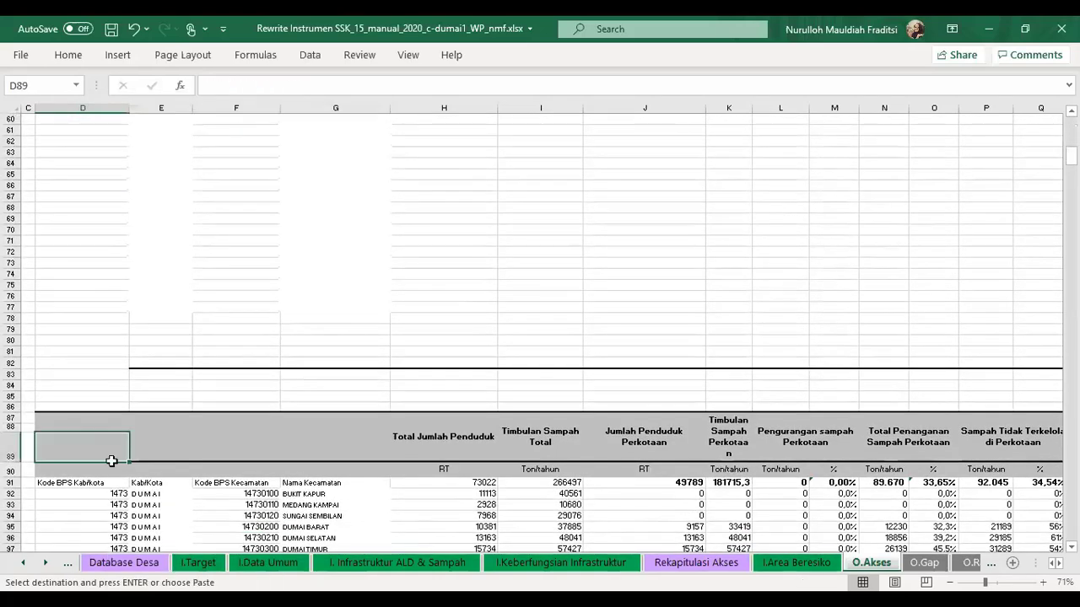
{"action": "right_click", "coordinate": [99, 463]}
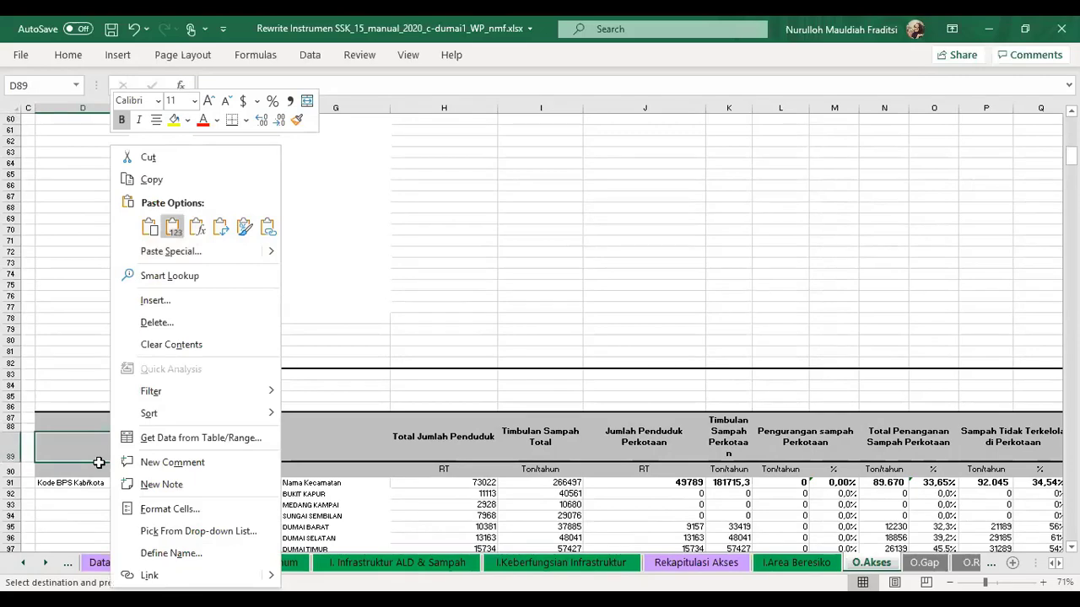
{"action": "key", "text": "ctrl+v"}
{"action": "scroll", "coordinate": [98, 463], "scroll_direction": "down", "scroll_amount": 13}
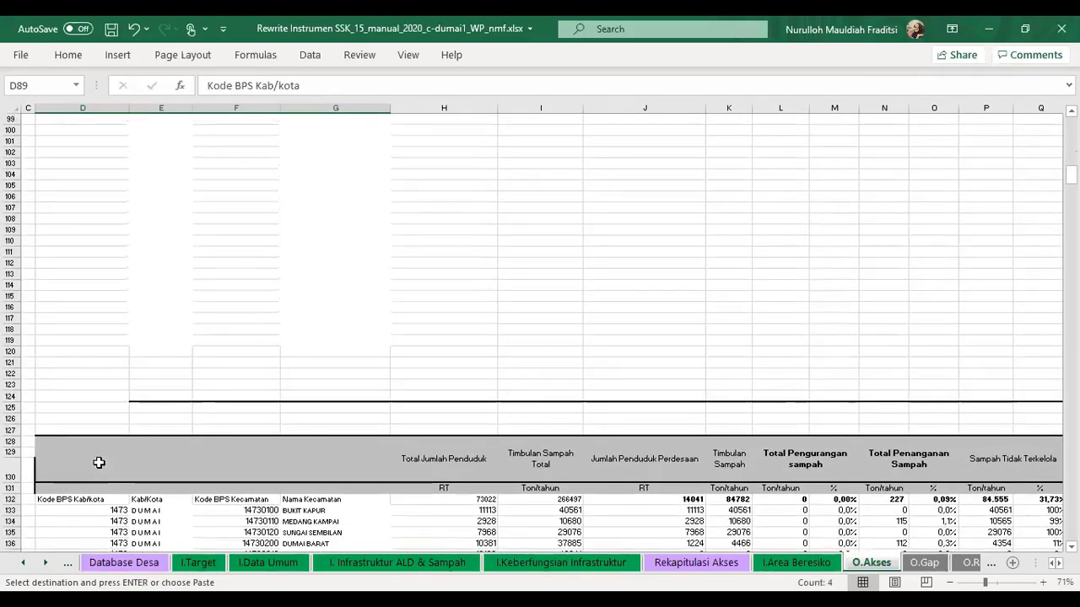
Paste the copied header cells as values at D130 in the rural solid waste table
{"action": "left_click", "coordinate": [99, 463]}
{"action": "right_click", "coordinate": [99, 462]}
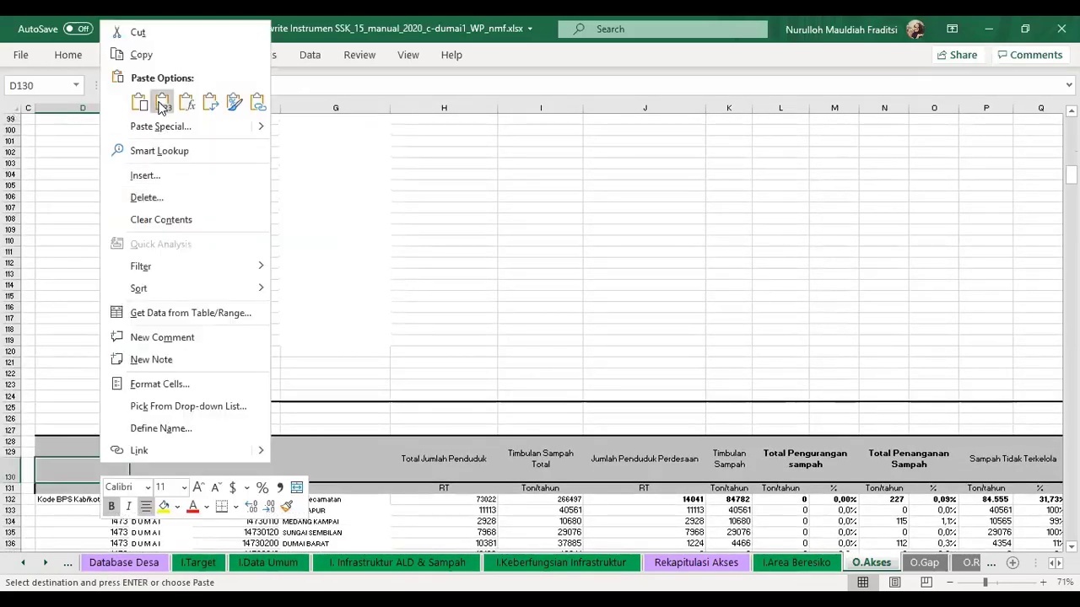
{"action": "left_click", "coordinate": [161, 102]}
Copy the two-line title in D2:E3 above the urban wastewater table and paste it as values at D43 above the rural wastewater table
{"action": "scroll", "coordinate": [60, 200], "scroll_direction": "up", "scroll_amount": 20}
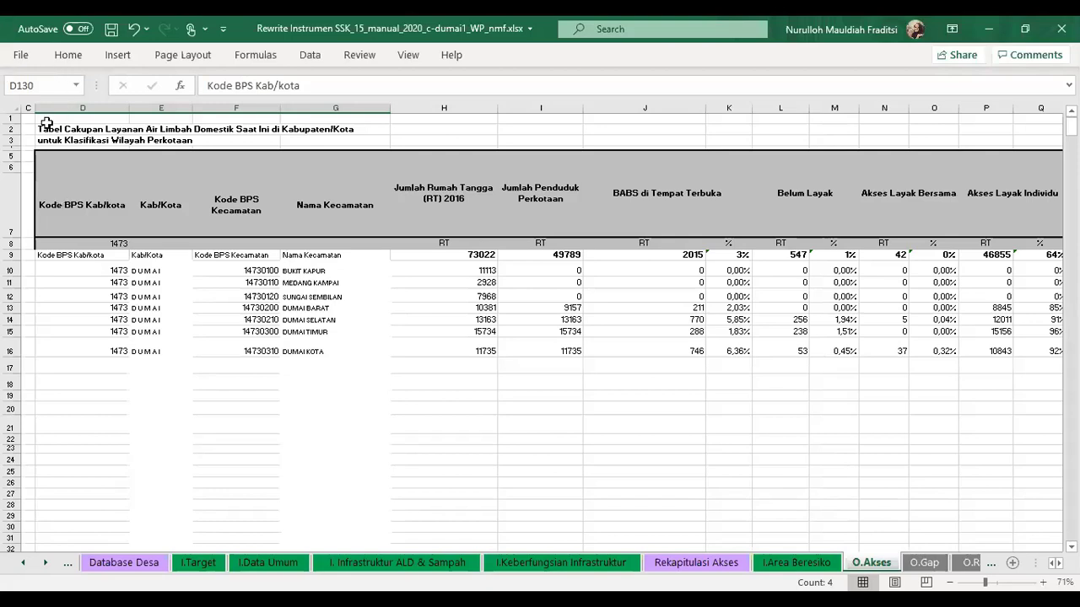
{"action": "left_click_drag", "start_coordinate": [44, 129], "coordinate": [163, 141]}
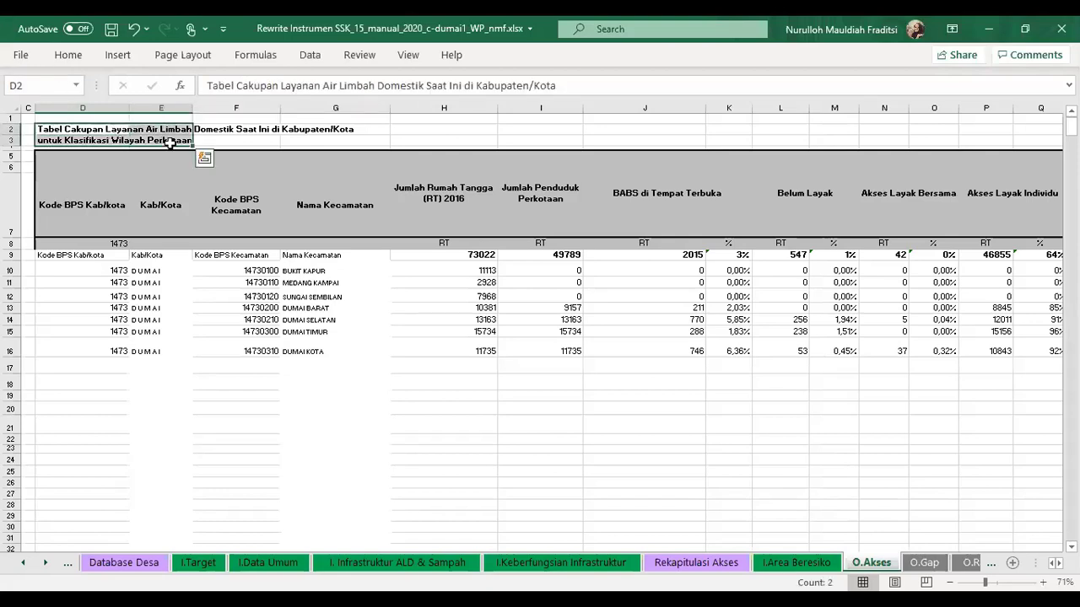
{"action": "key", "text": "ctrl+c"}
{"action": "scroll", "coordinate": [209, 395], "scroll_direction": "down", "scroll_amount": 7}
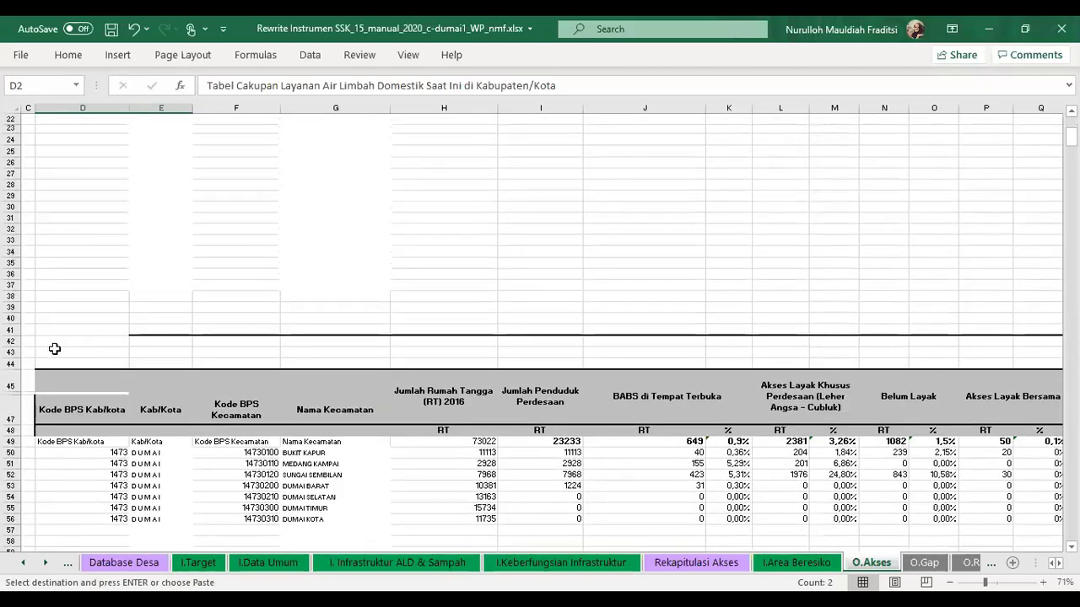
{"action": "left_click", "coordinate": [54, 353]}
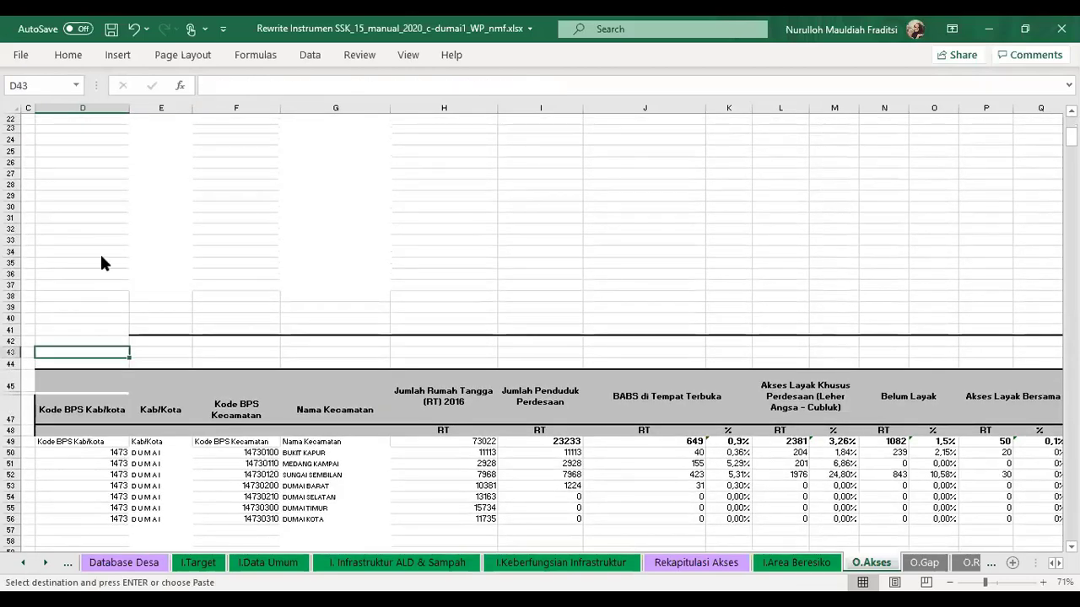
{"action": "right_click", "coordinate": [54, 353]}
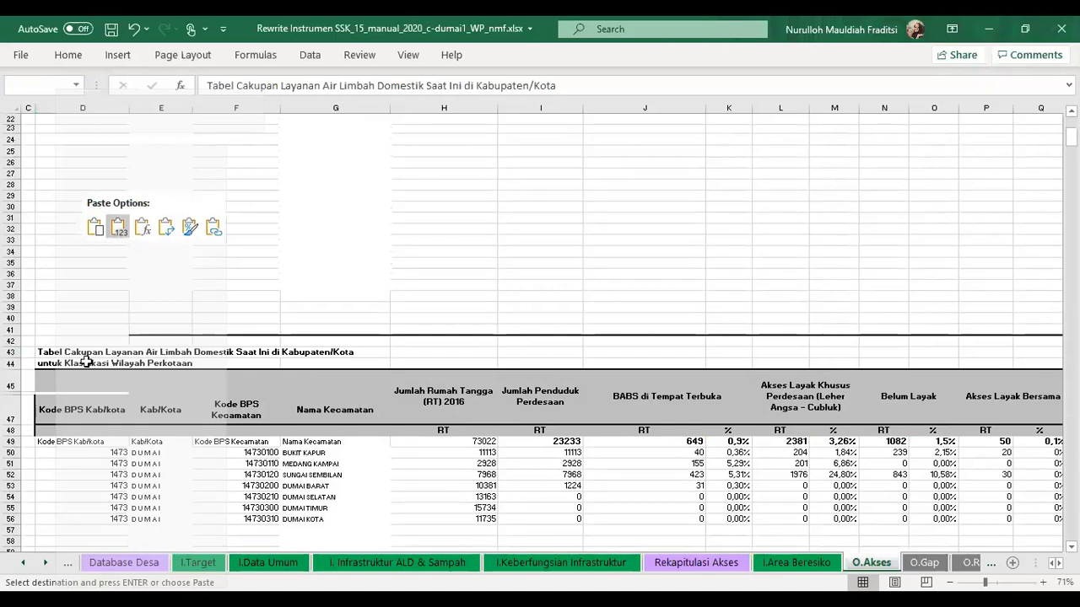
{"action": "left_click", "coordinate": [117, 229]}
Change the title line in D44 to read "untuk Klasifikasi Wilayah Perdesaan"
{"action": "left_click", "coordinate": [382, 85]}
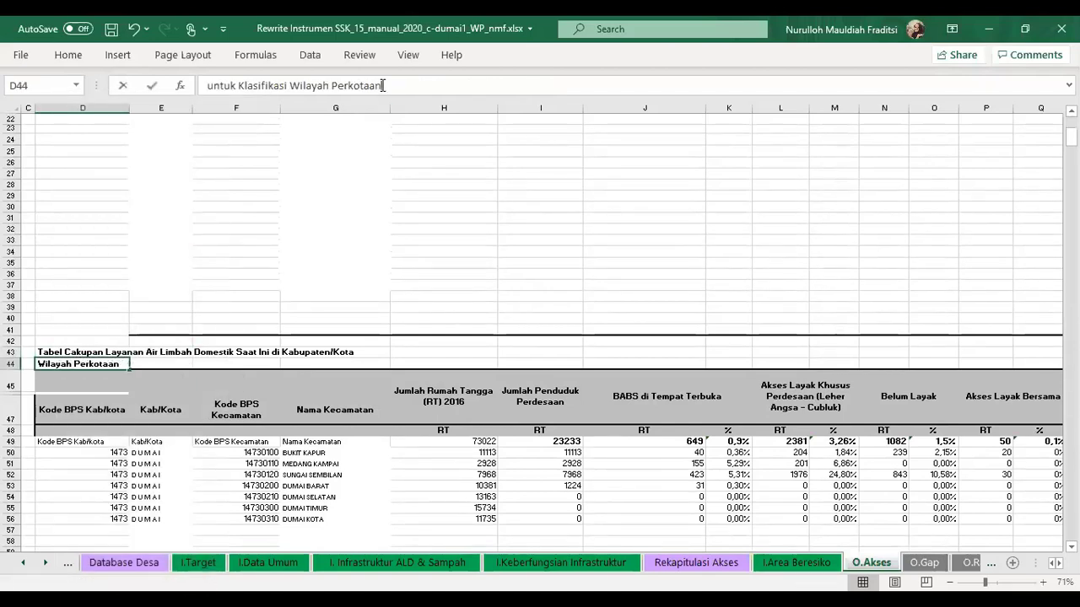
{"action": "key", "text": "BackSpace"}
{"action": "key", "text": "BackSpace"}
{"action": "key", "text": "BackSpace"}
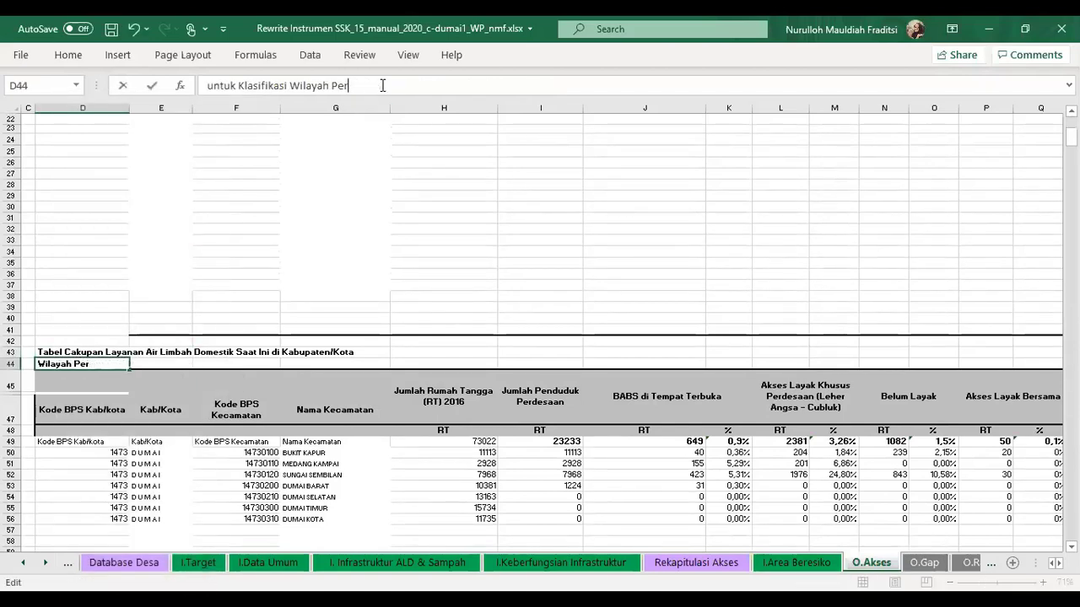
{"action": "type", "text": "KOTA"}
{"action": "key", "text": "BackSpace"}
{"action": "key", "text": "BackSpace"}
{"action": "key", "text": "BackSpace"}
{"action": "key", "text": "BackSpace"}
{"action": "key", "text": "BackSpace"}
{"action": "type", "text": "desa"}
{"action": "left_click", "coordinate": [368, 355]}
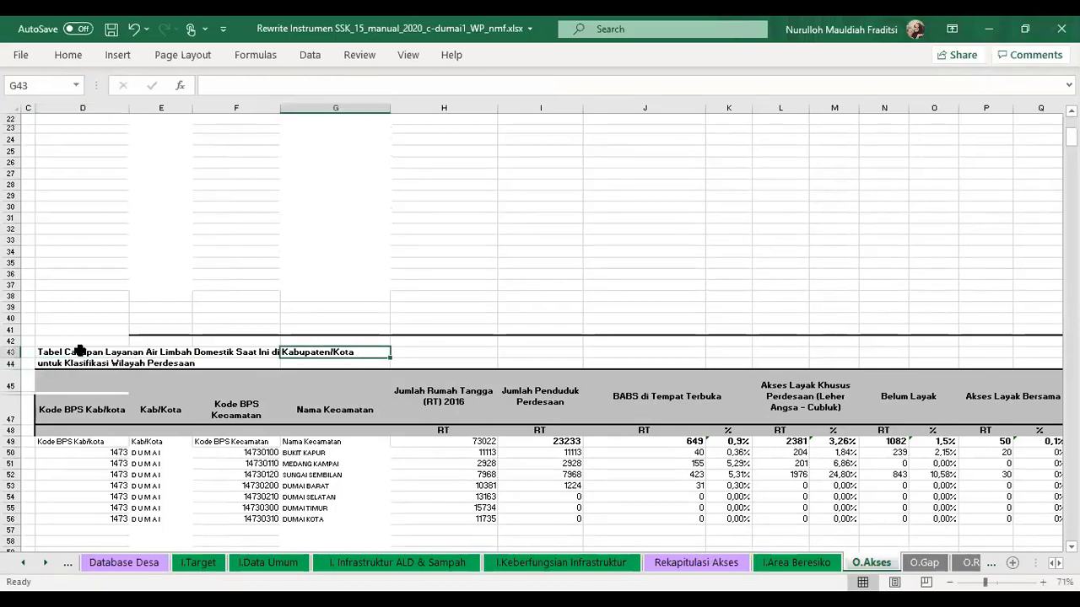
{"action": "scroll", "coordinate": [70, 352], "scroll_direction": "down", "scroll_amount": 11}
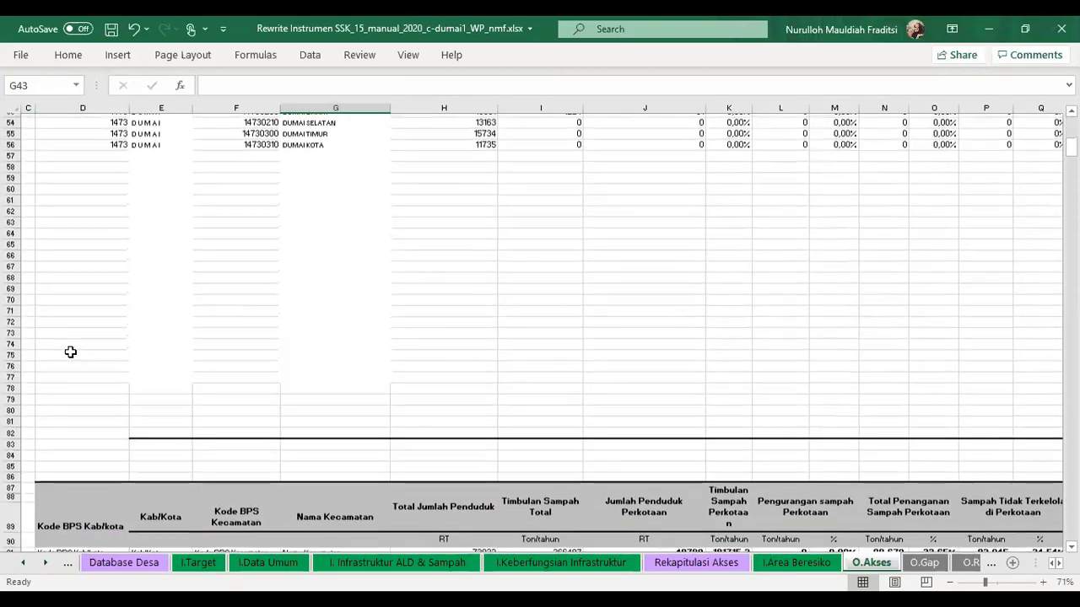
{"action": "left_click", "coordinate": [57, 464]}
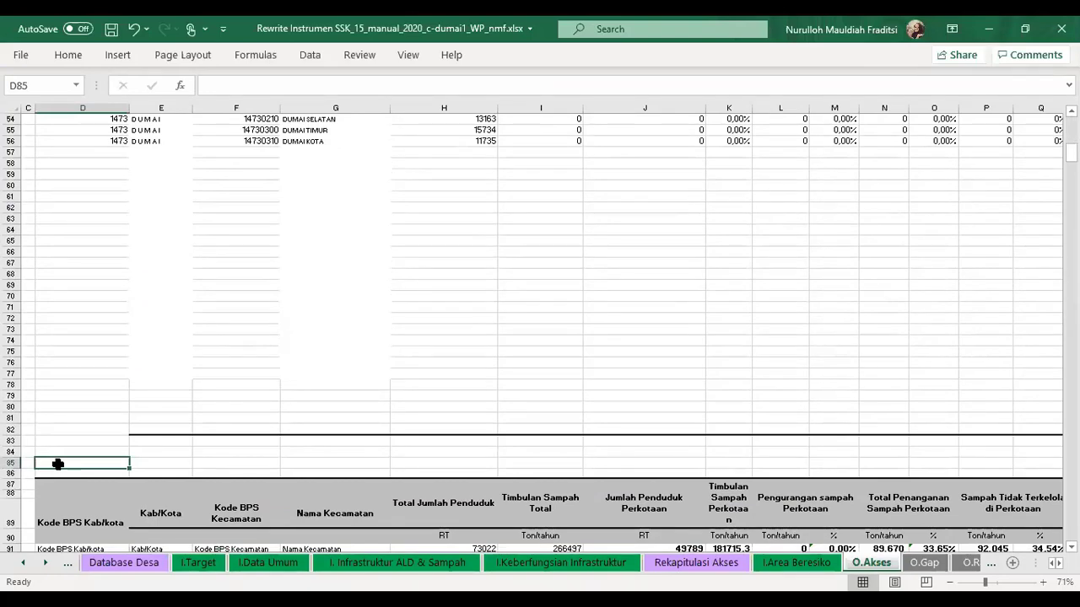
{"action": "scroll", "coordinate": [57, 464], "scroll_direction": "down", "scroll_amount": 2}
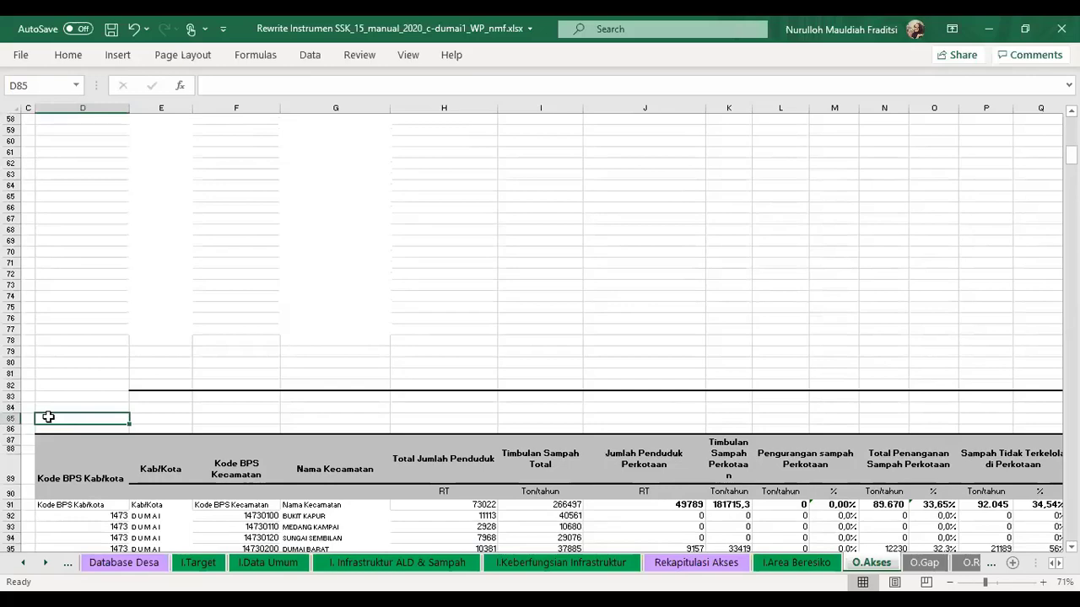
{"action": "right_click", "coordinate": [48, 417]}
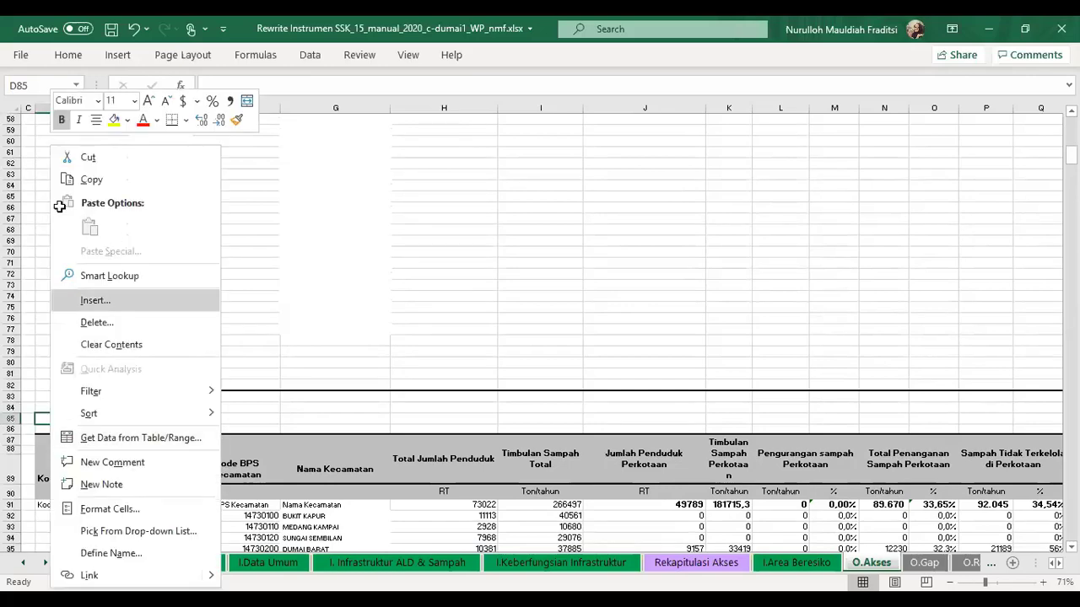
Copy the title lines D43:D44 from the rural wastewater table and paste them at D85 above the urban solid waste table
{"action": "scroll", "coordinate": [59, 204], "scroll_direction": "up", "scroll_amount": 7}
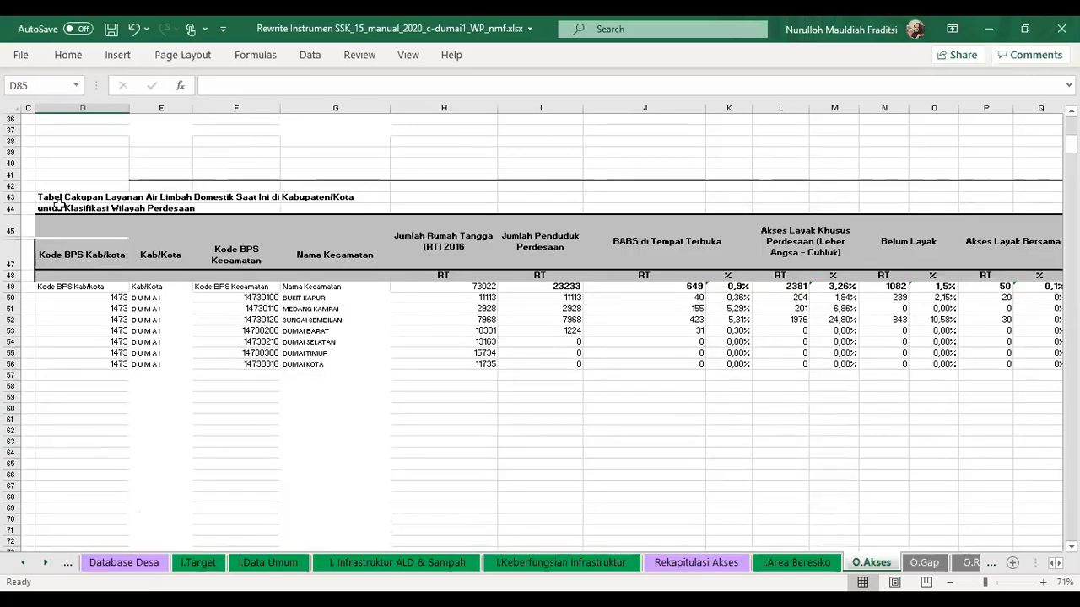
{"action": "left_click", "coordinate": [58, 203]}
{"action": "left_click_drag", "start_coordinate": [58, 203], "coordinate": [57, 196]}
{"action": "key", "text": "ctrl+v"}
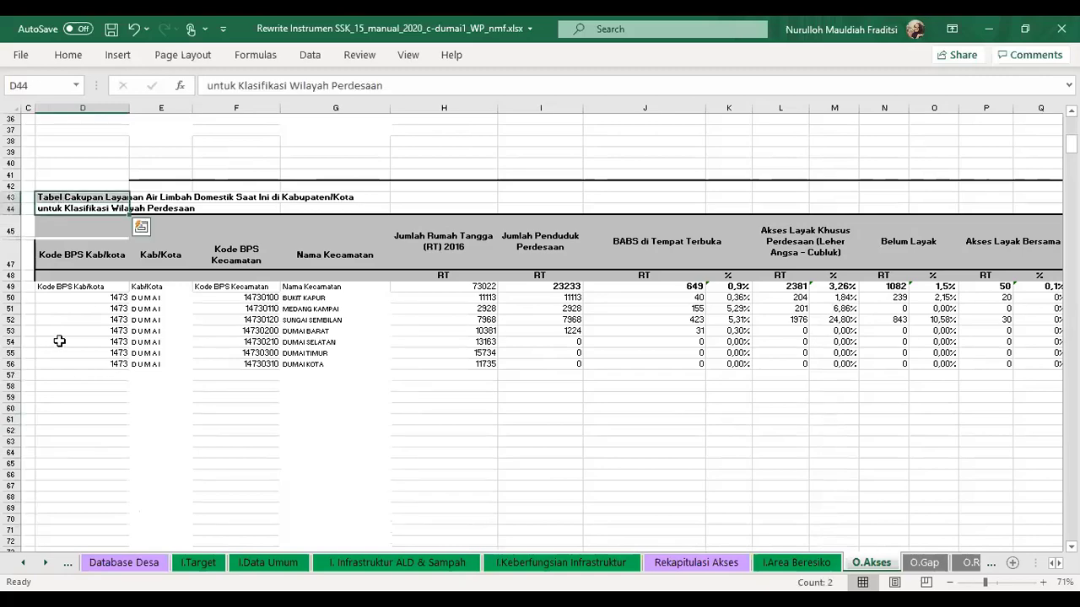
{"action": "key", "text": "ctrl+c"}
{"action": "scroll", "coordinate": [59, 341], "scroll_direction": "down", "scroll_amount": 10}
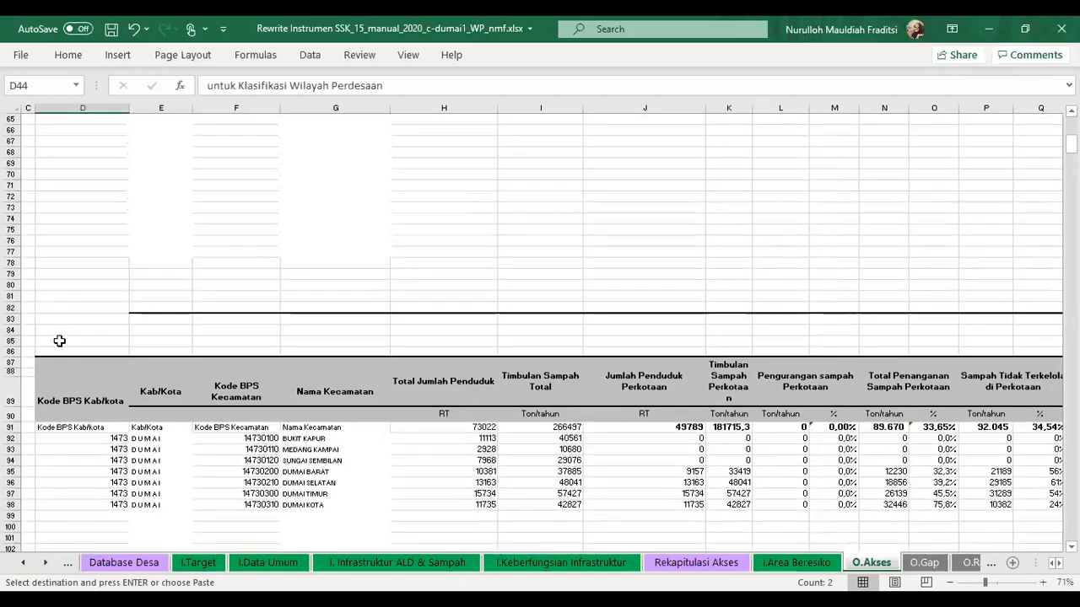
{"action": "left_click", "coordinate": [59, 341]}
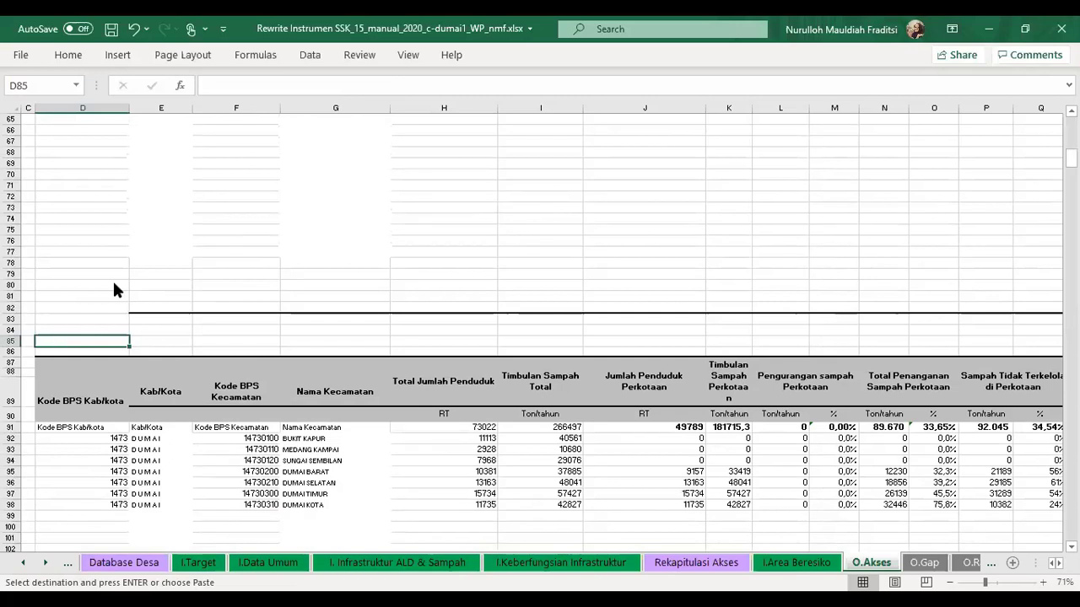
{"action": "key", "text": "ctrl+v"}
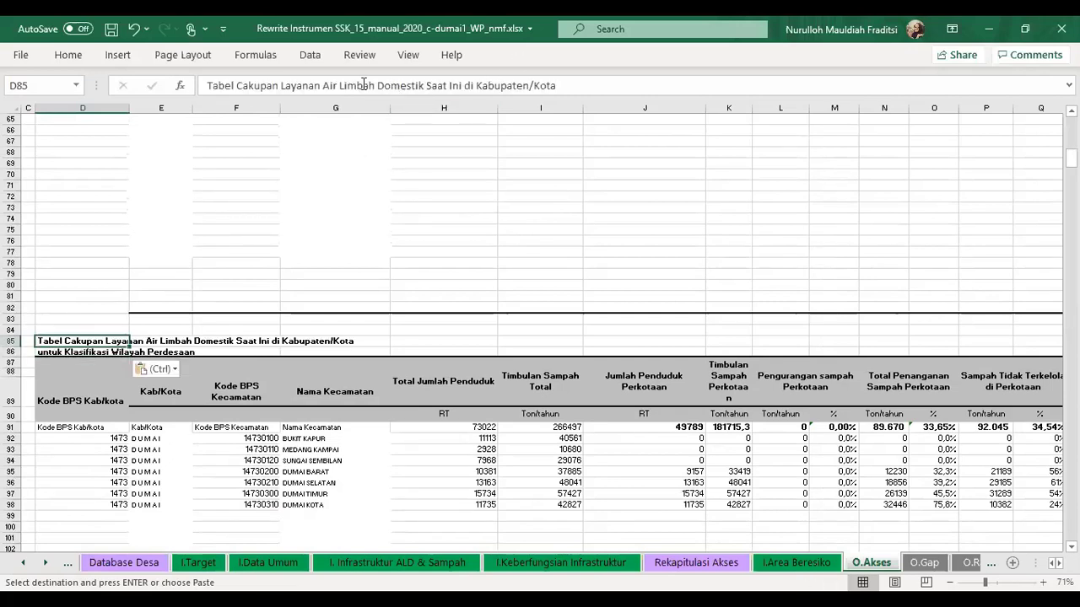
Replace "Air Limbah Domestik" with "Persampahan" in the title in D85
{"action": "left_click_drag", "start_coordinate": [423, 85], "coordinate": [323, 85]}
{"action": "type", "text": "Pers"}
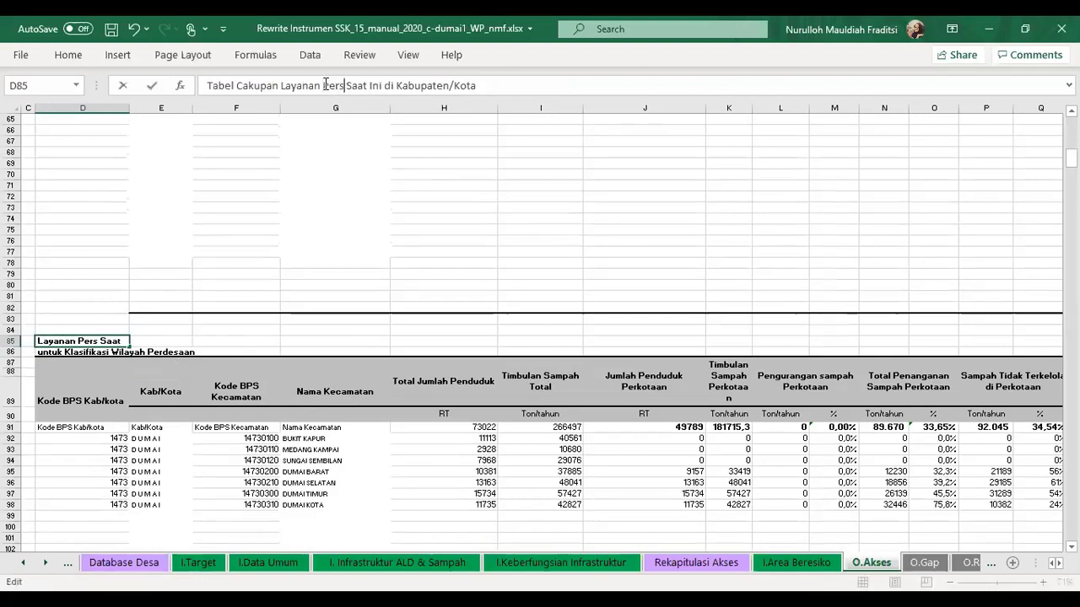
{"action": "type", "text": "ampaha"}
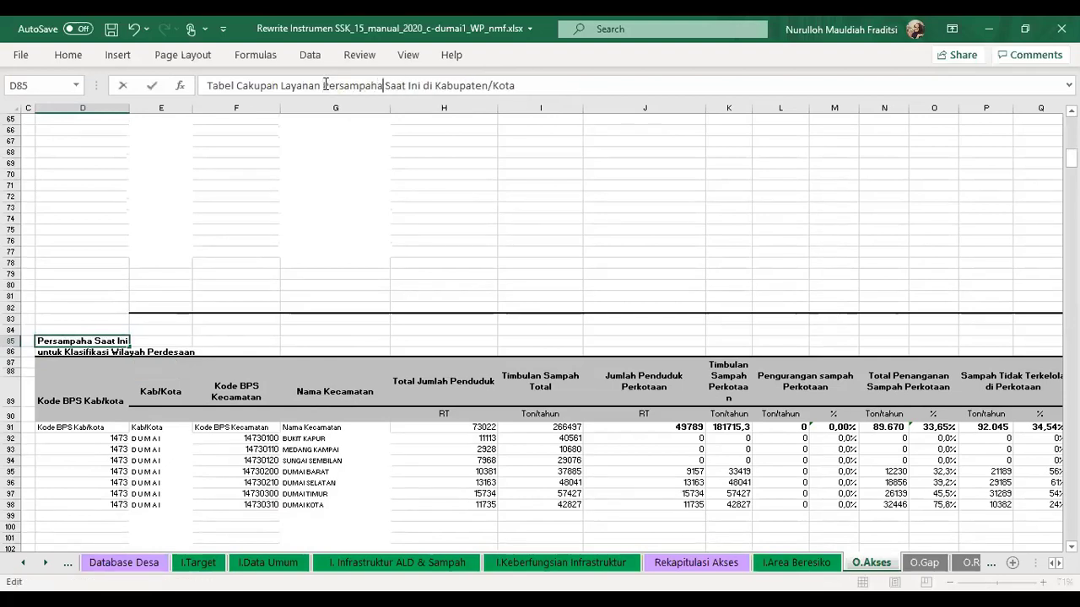
{"action": "type", "text": "n"}
{"action": "key", "text": "Return"}
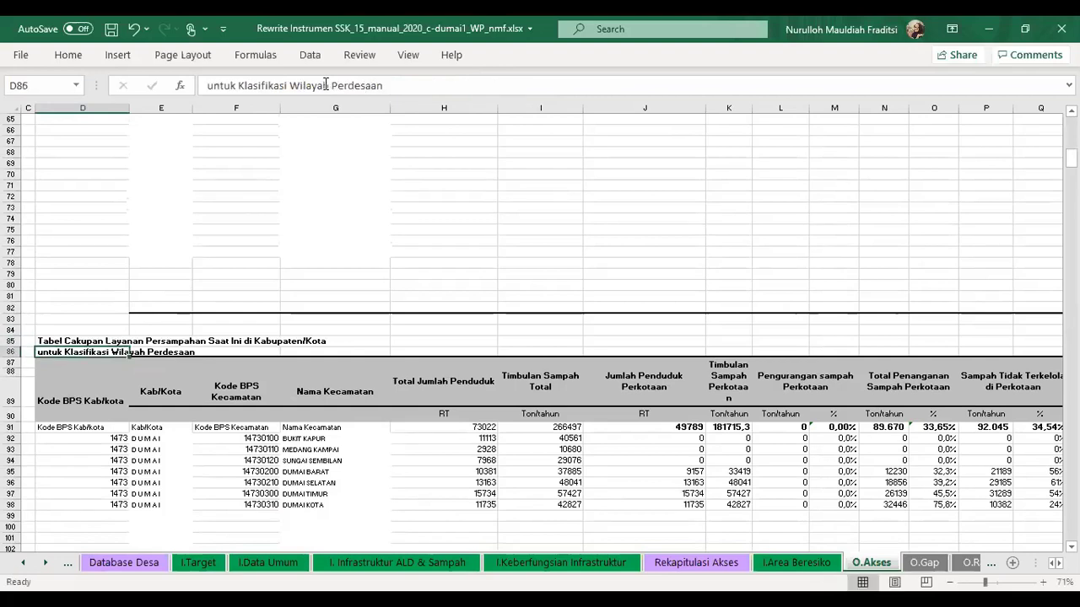
Change the title line in D86 to read "untuk Klasifikasi Wilayah Perkotaan"
{"action": "left_click", "coordinate": [403, 78]}
{"action": "key", "text": "BackSpace"}
{"action": "key", "text": "BackSpace"}
{"action": "key", "text": "BackSpace"}
{"action": "key", "text": "BackSpace"}
{"action": "key", "text": "BackSpace"}
{"action": "key", "text": "BackSpace"}
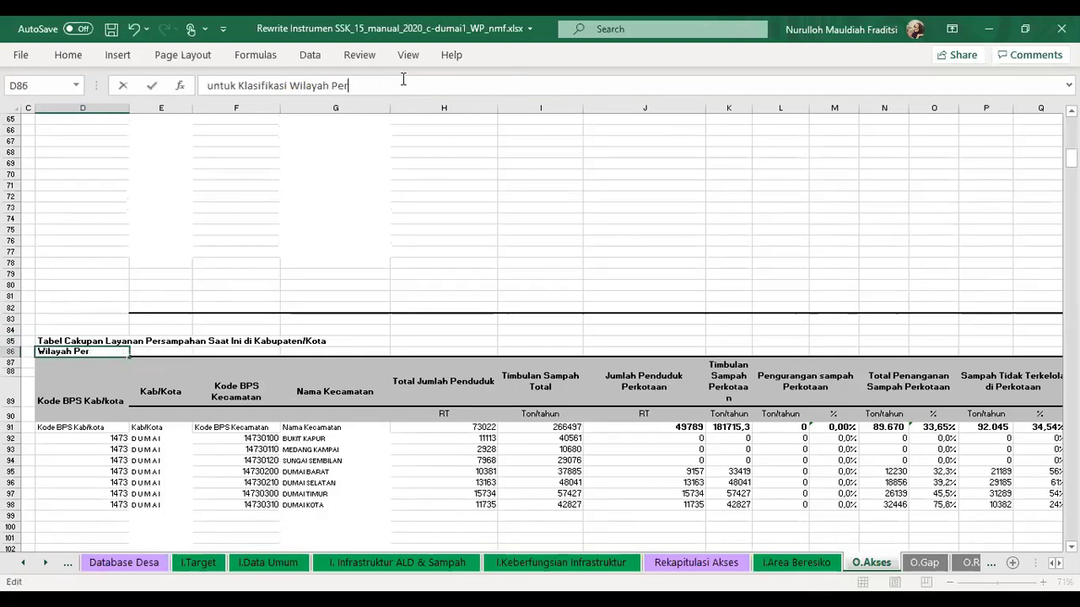
{"action": "type", "text": "kotaan"}
{"action": "key", "text": "Return"}
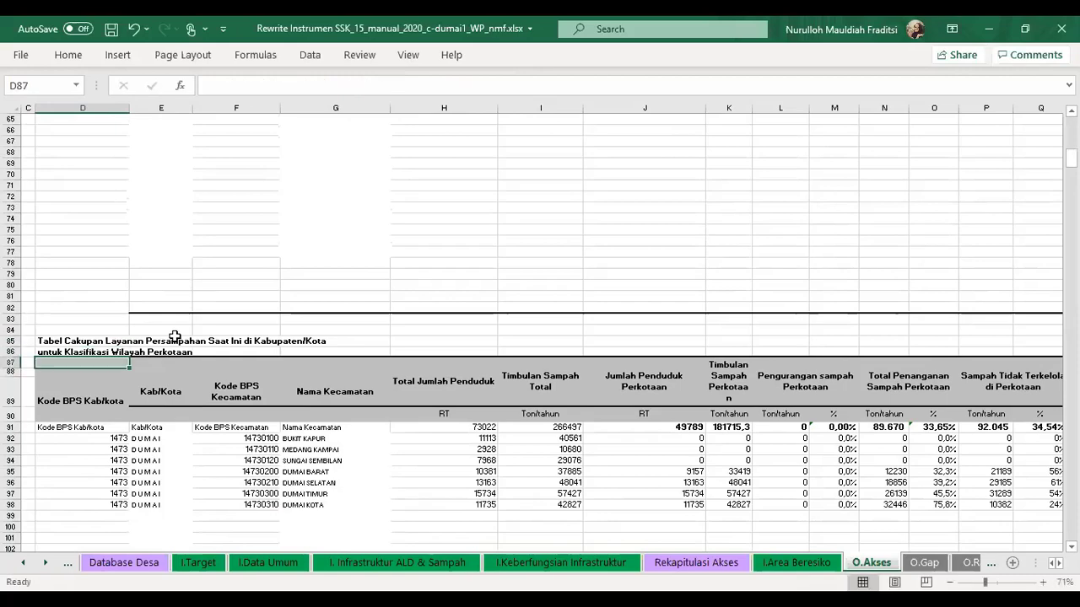
Copy the title lines D85:D86 and paste them as values at D126 above the rural solid waste table
{"action": "left_click_drag", "start_coordinate": [72, 342], "coordinate": [70, 353]}
{"action": "key", "text": "ctrl+c"}
{"action": "scroll", "coordinate": [115, 410], "scroll_direction": "down", "scroll_amount": 10}
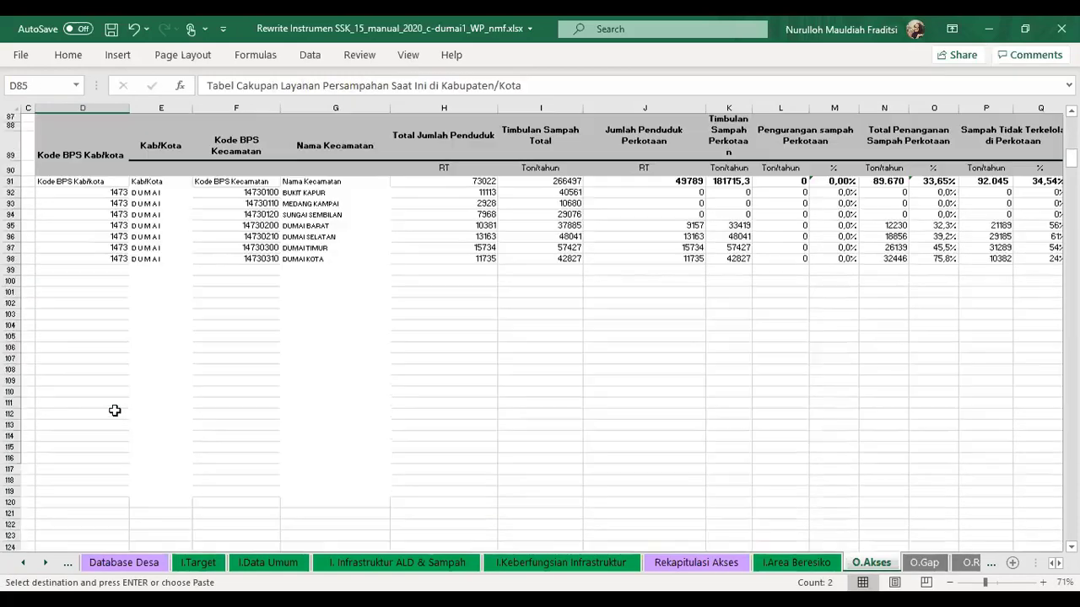
{"action": "scroll", "coordinate": [115, 410], "scroll_direction": "down", "scroll_amount": 1}
{"action": "left_click", "coordinate": [62, 419]}
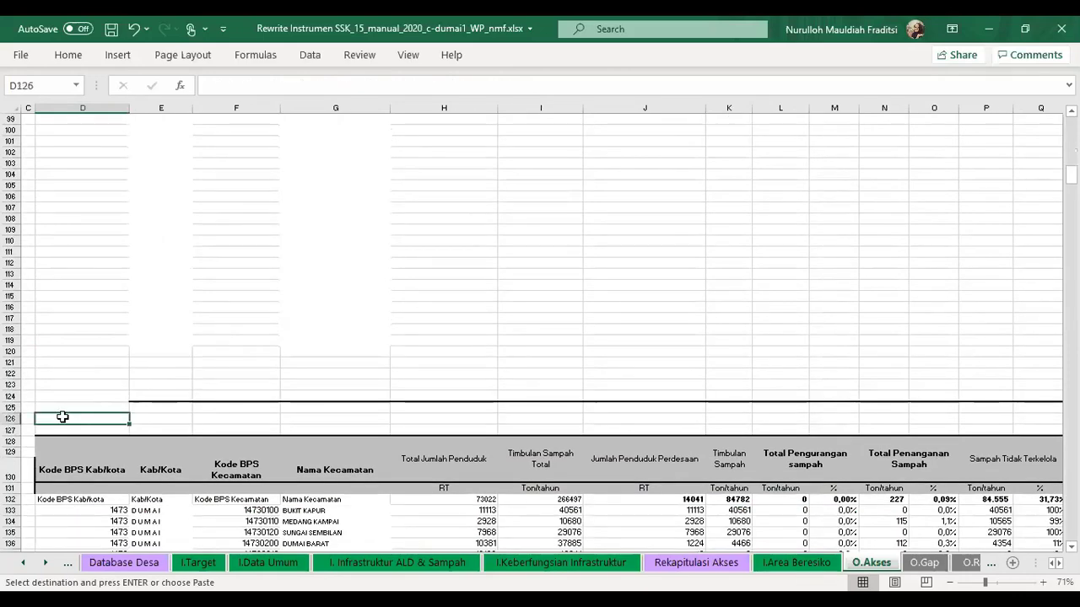
{"action": "right_click", "coordinate": [123, 419]}
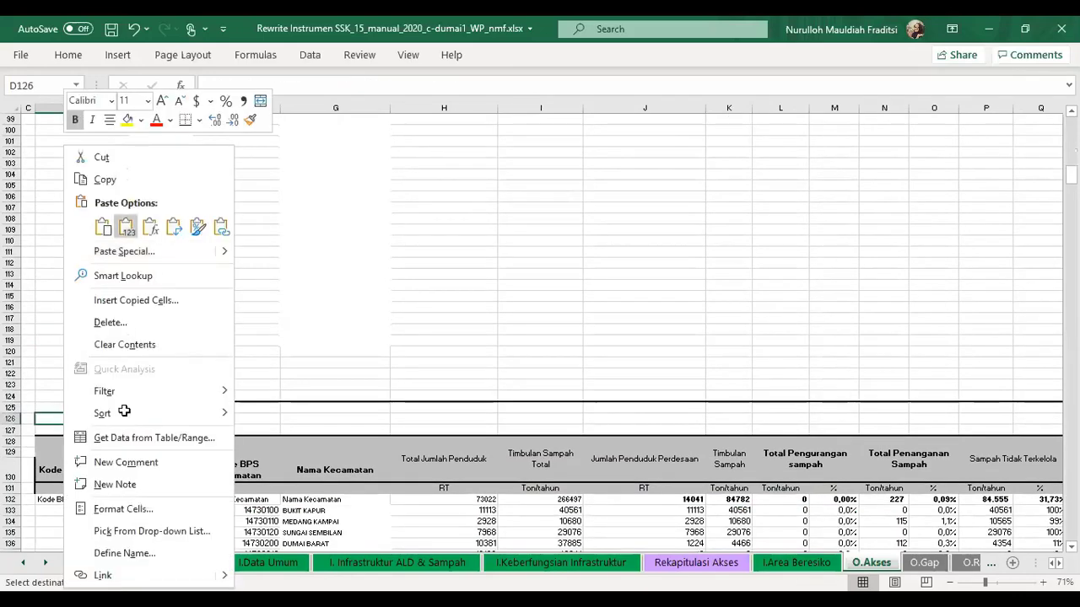
{"action": "key", "text": "ctrl+v"}
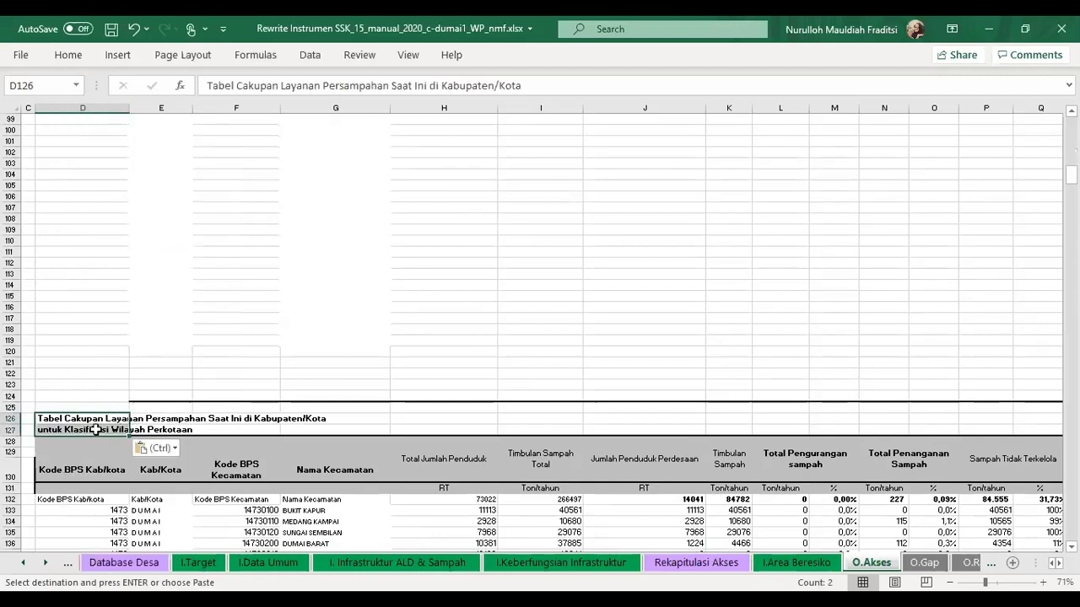
Change the title line in D127 to read "untuk Klasifikasi Wilayah Perdesaan"
{"action": "key", "text": "shift+Up"}
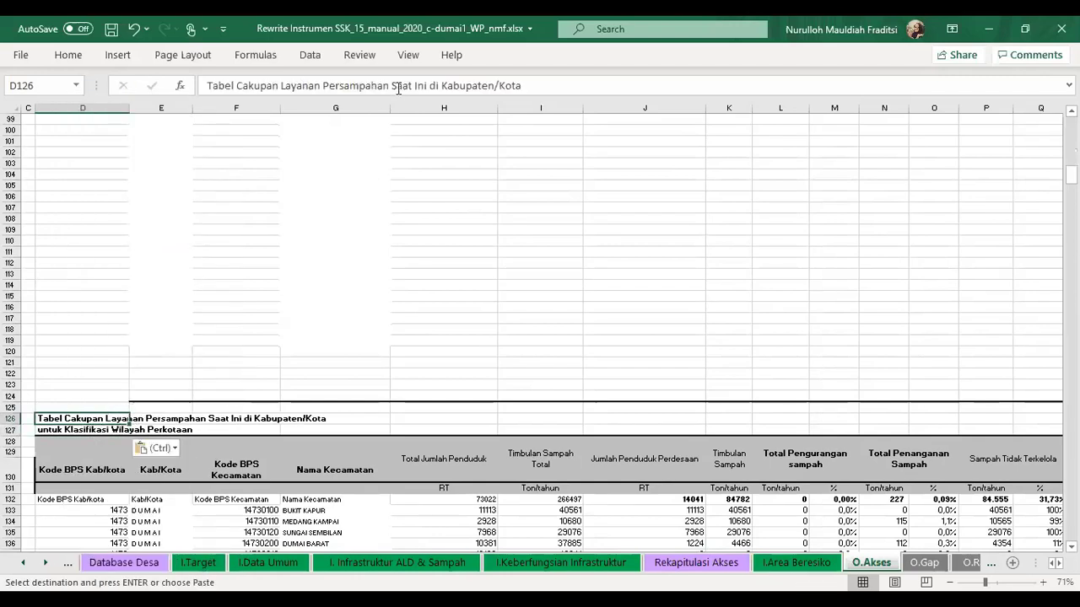
{"action": "key", "text": "Down"}
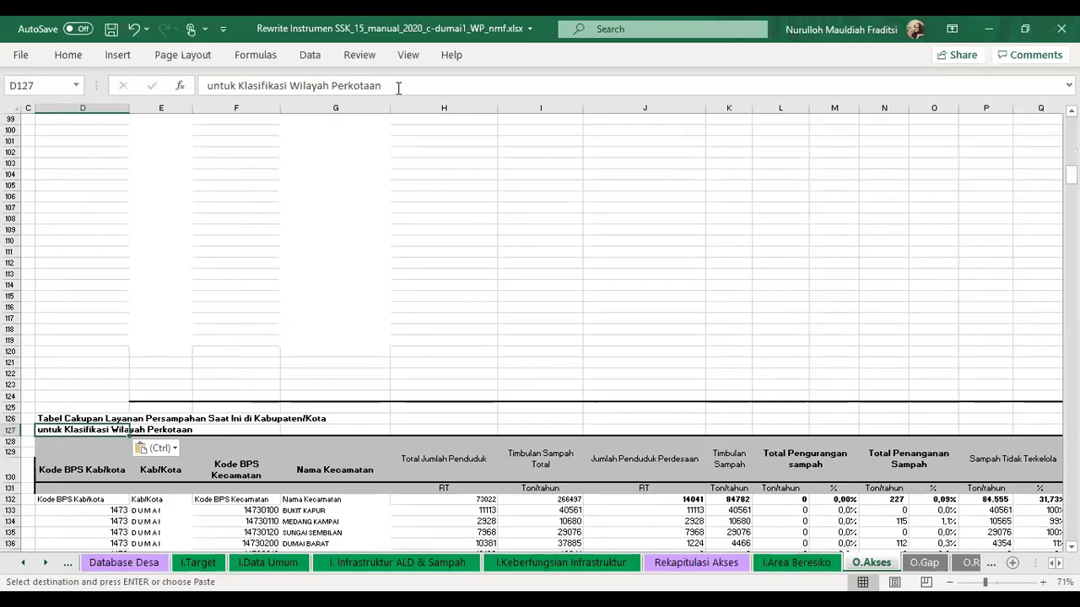
{"action": "left_click", "coordinate": [398, 88]}
{"action": "key", "text": "BackSpace"}
{"action": "key", "text": "BackSpace"}
{"action": "key", "text": "BackSpace"}
{"action": "key", "text": "BackSpace"}
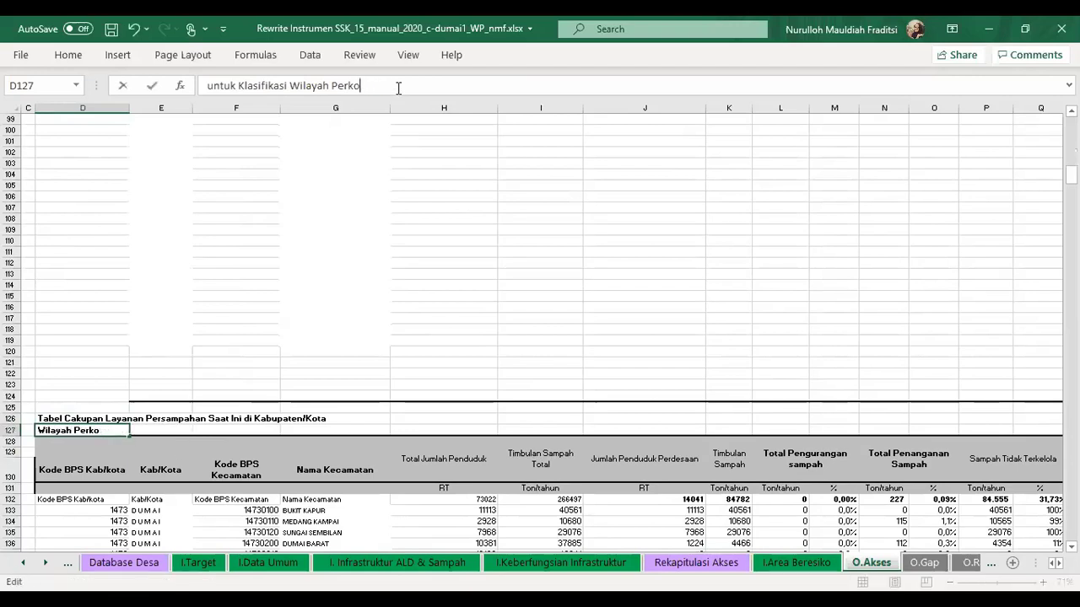
{"action": "type", "text": "desaan"}
{"action": "key", "text": "Return"}
Review the titled access tables and the wastewater and solid waste recapitulation tables beside them
{"action": "scroll", "coordinate": [348, 441], "scroll_direction": "down", "scroll_amount": 2}
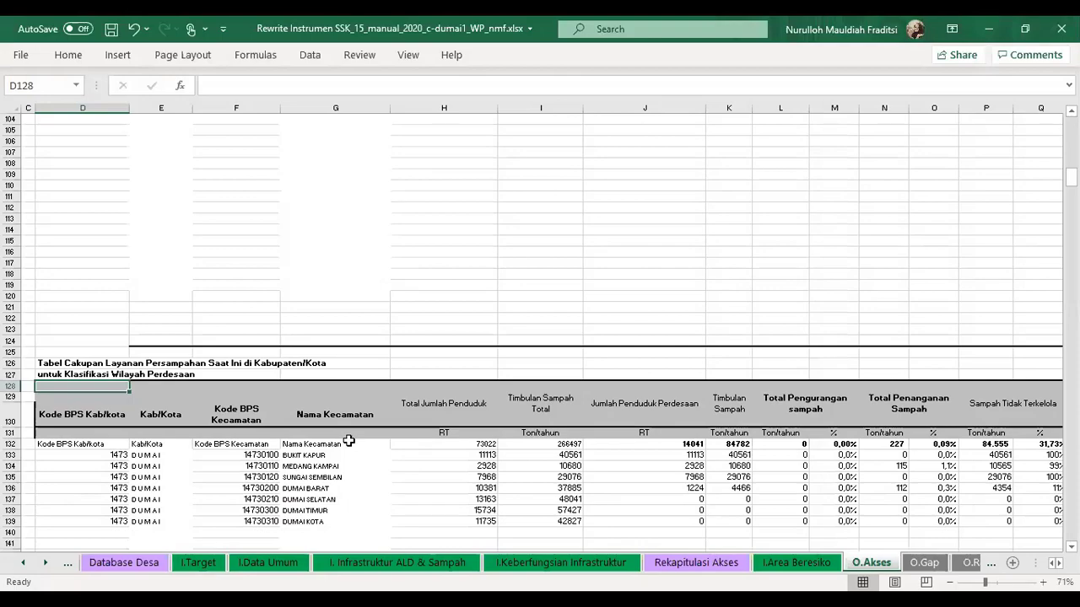
{"action": "scroll", "coordinate": [348, 441], "scroll_direction": "up", "scroll_amount": 20}
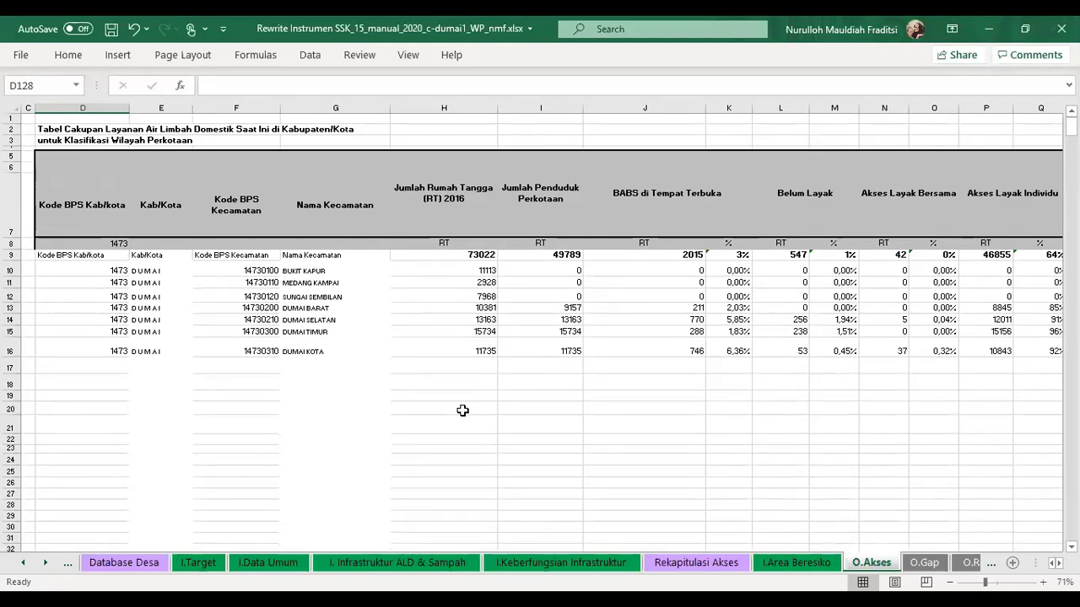
{"action": "scroll", "coordinate": [462, 410], "scroll_direction": "down", "scroll_amount": 1}
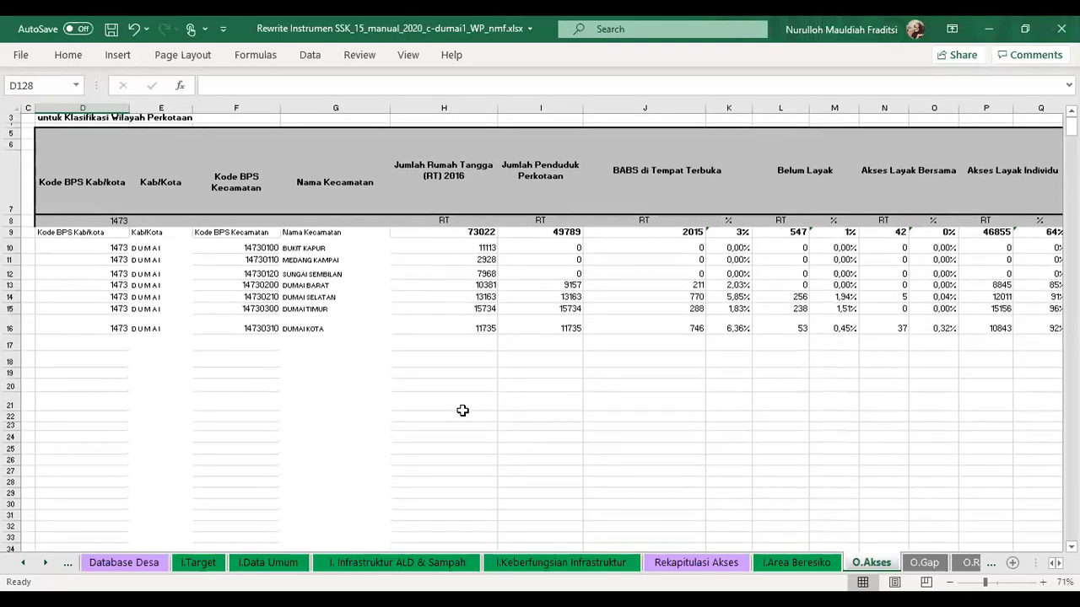
{"action": "scroll", "coordinate": [462, 410], "scroll_direction": "right", "scroll_amount": 5}
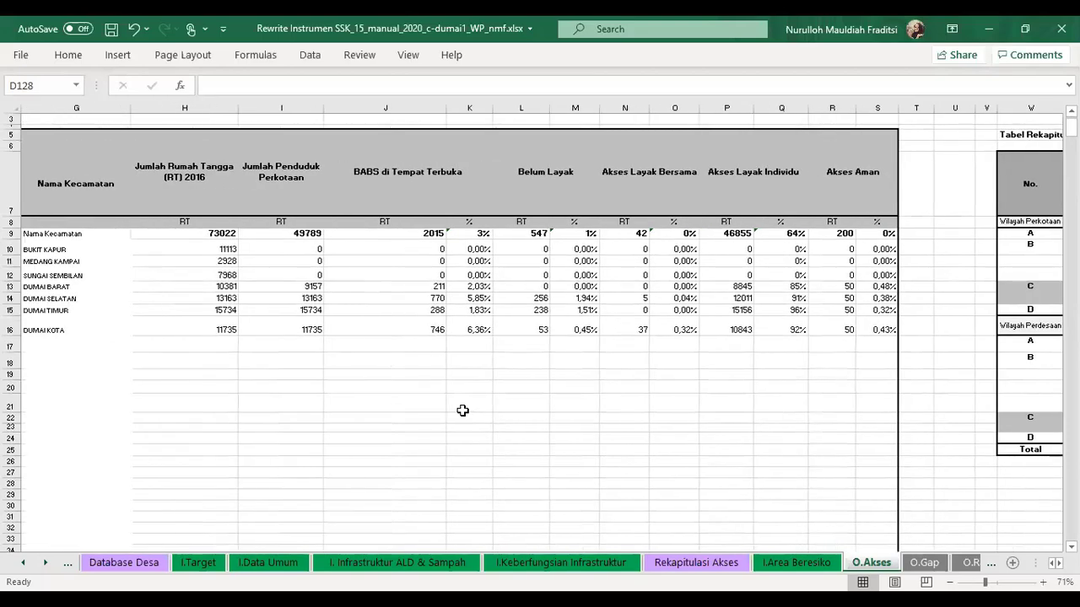
{"action": "scroll", "coordinate": [462, 410], "scroll_direction": "right", "scroll_amount": 6}
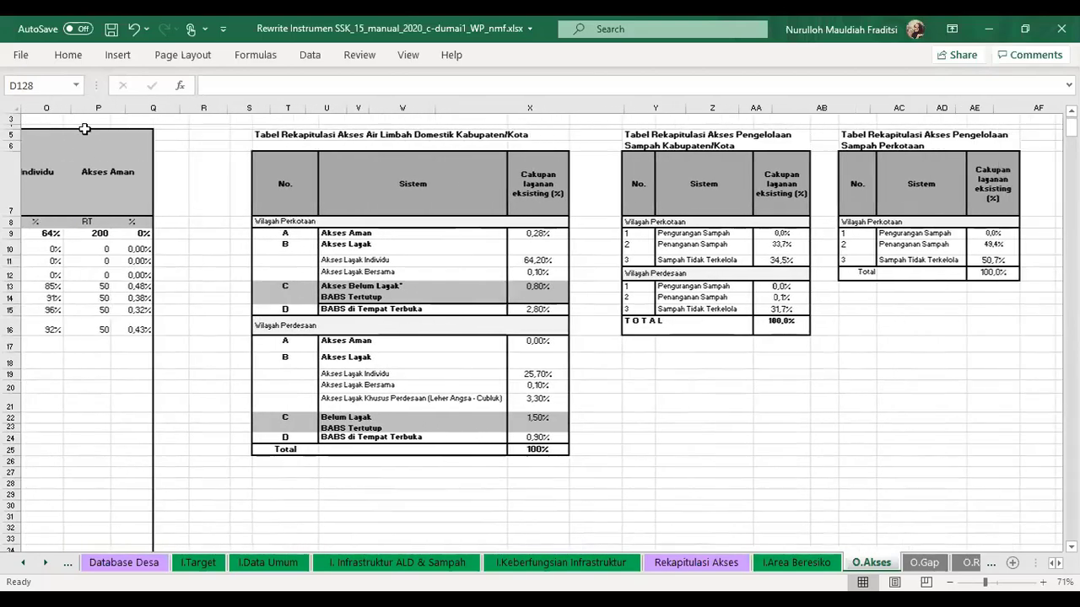
Highlight in turn the domestic wastewater, Kabupaten/Kota solid waste and urban solid waste recapitulation tables for review
{"action": "scroll", "coordinate": [87, 134], "scroll_direction": "right", "scroll_amount": 4}
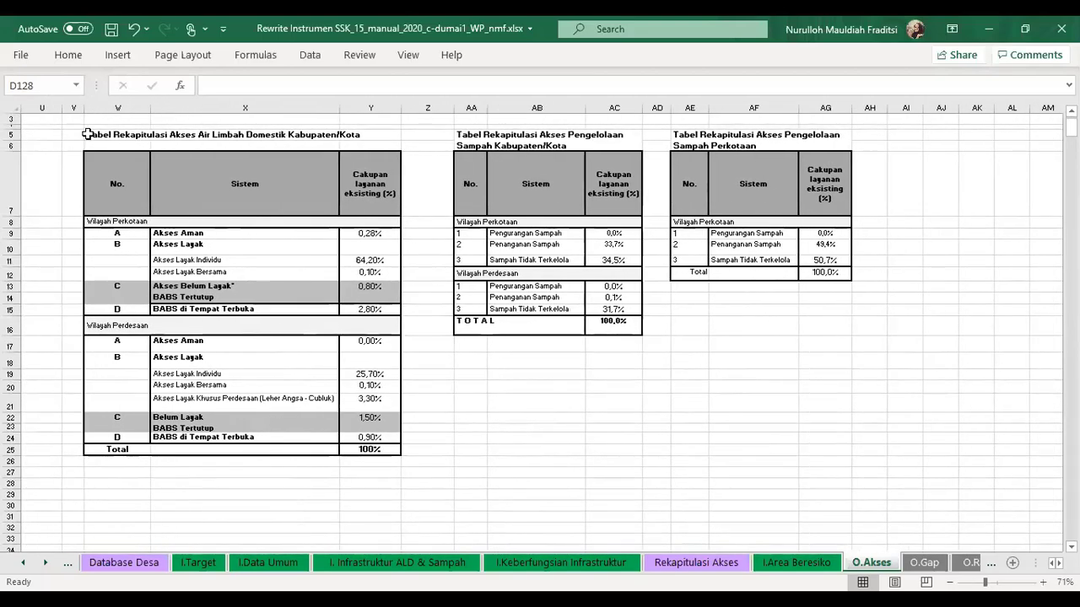
{"action": "left_click_drag", "start_coordinate": [87, 134], "coordinate": [379, 508]}
{"action": "left_click_drag", "start_coordinate": [471, 135], "coordinate": [605, 363]}
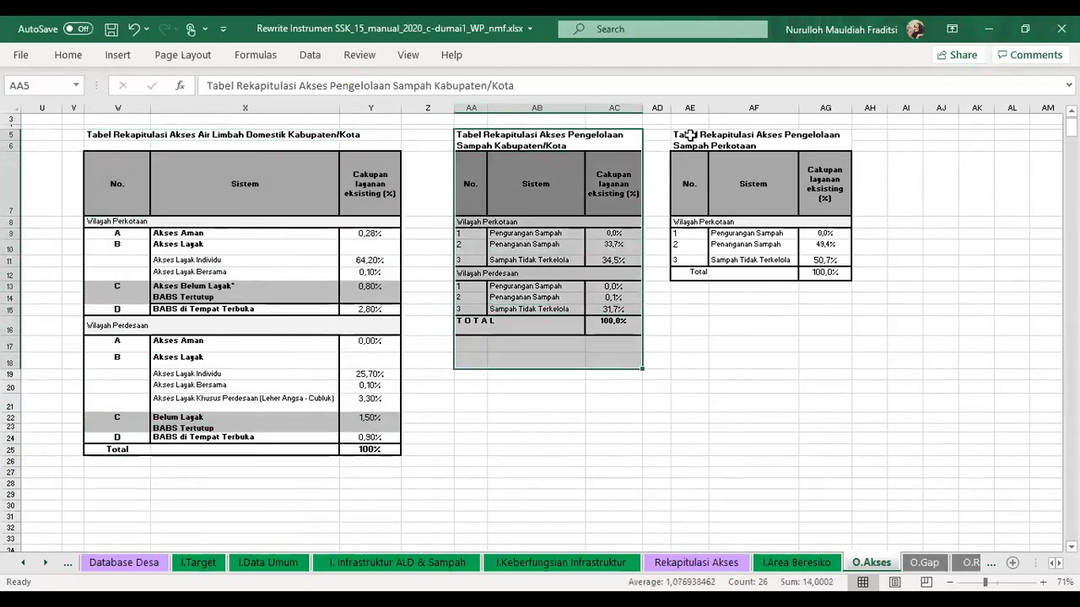
{"action": "left_click_drag", "start_coordinate": [692, 134], "coordinate": [826, 270]}
{"action": "left_click", "coordinate": [753, 360]}
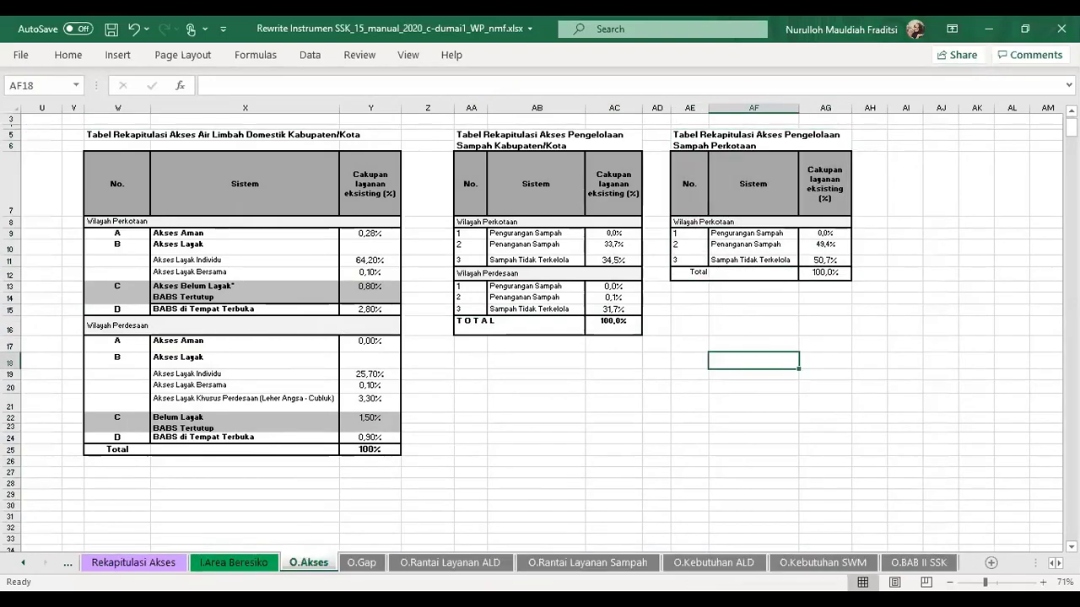
On the O.Gap sheet, highlight together the Capaian (%), Kota DUMAI Target 2024 and Target Jangka Pendek columns in both gap tables
{"action": "left_click", "coordinate": [363, 564]}
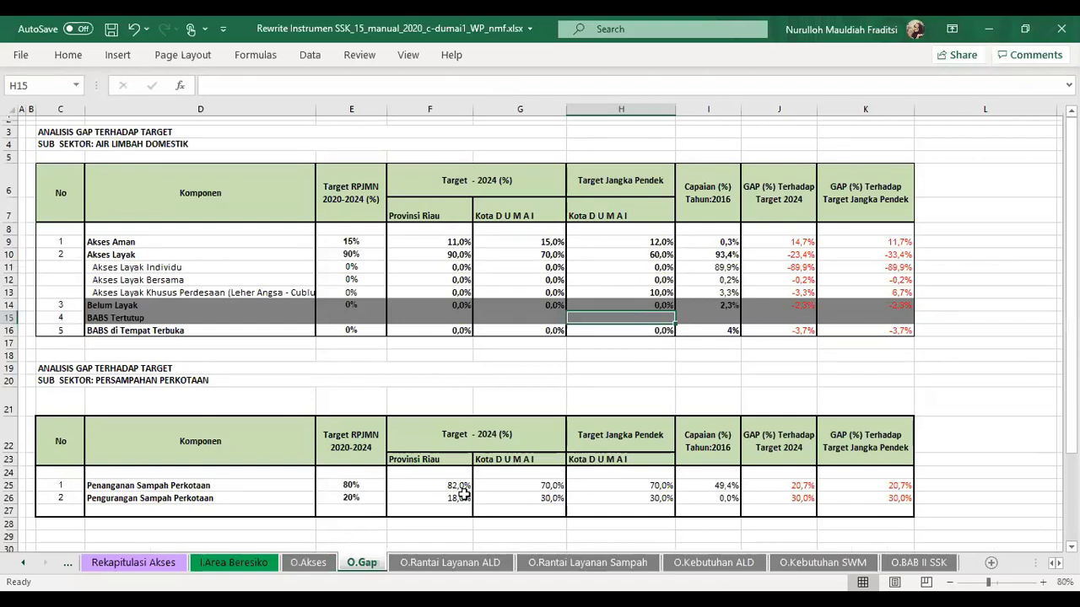
{"action": "left_click", "coordinate": [708, 185]}
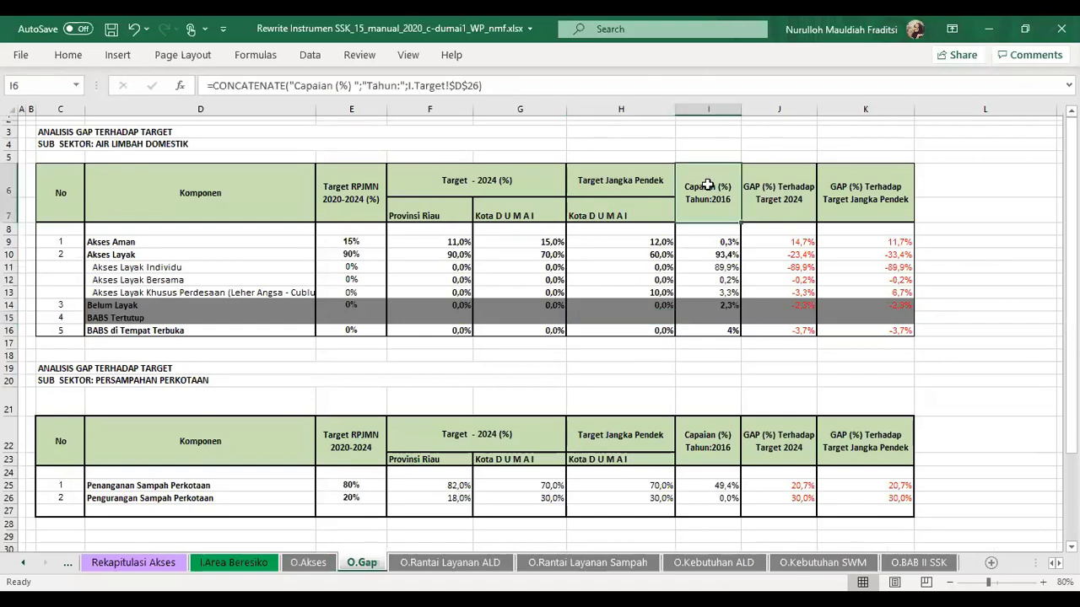
{"action": "left_click_drag", "start_coordinate": [708, 185], "coordinate": [719, 321]}
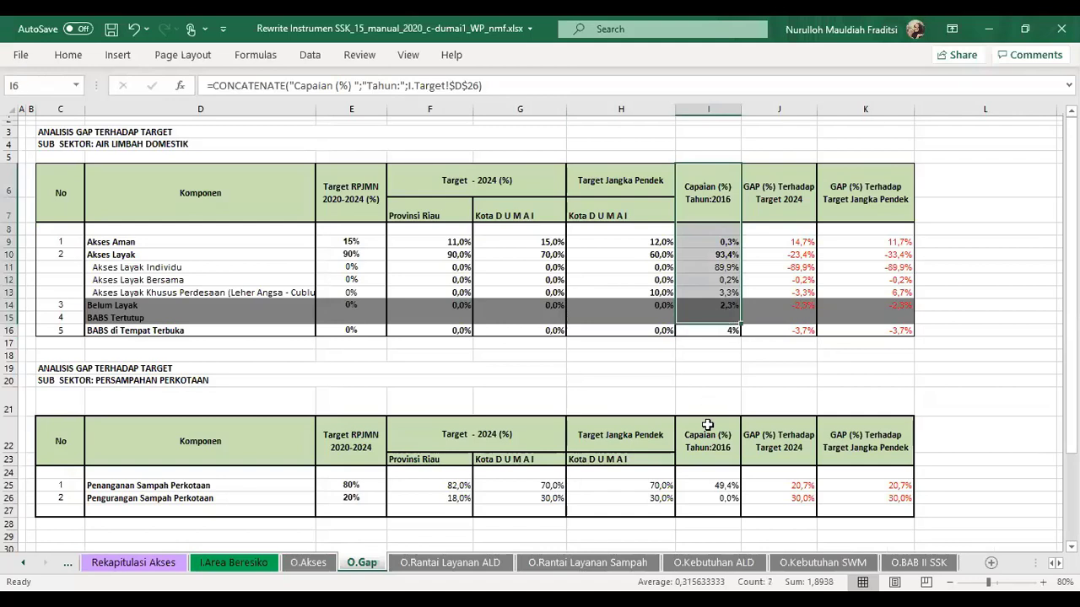
{"action": "left_click_drag", "start_coordinate": [708, 426], "coordinate": [718, 511]}
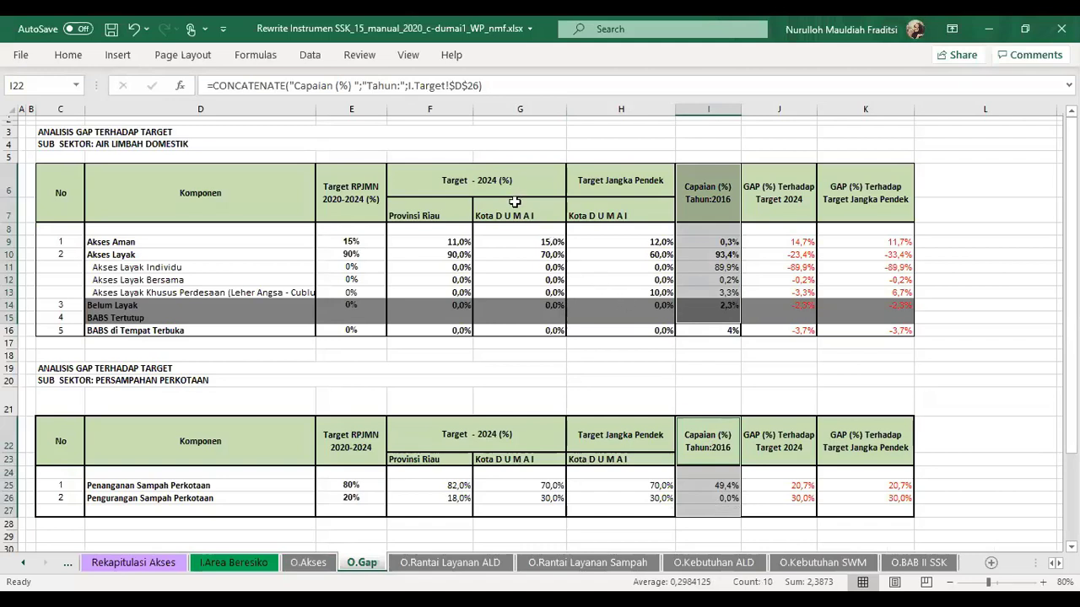
{"action": "left_click_drag", "start_coordinate": [517, 205], "coordinate": [520, 329]}
{"action": "left_click_drag", "start_coordinate": [526, 502], "coordinate": [528, 506]}
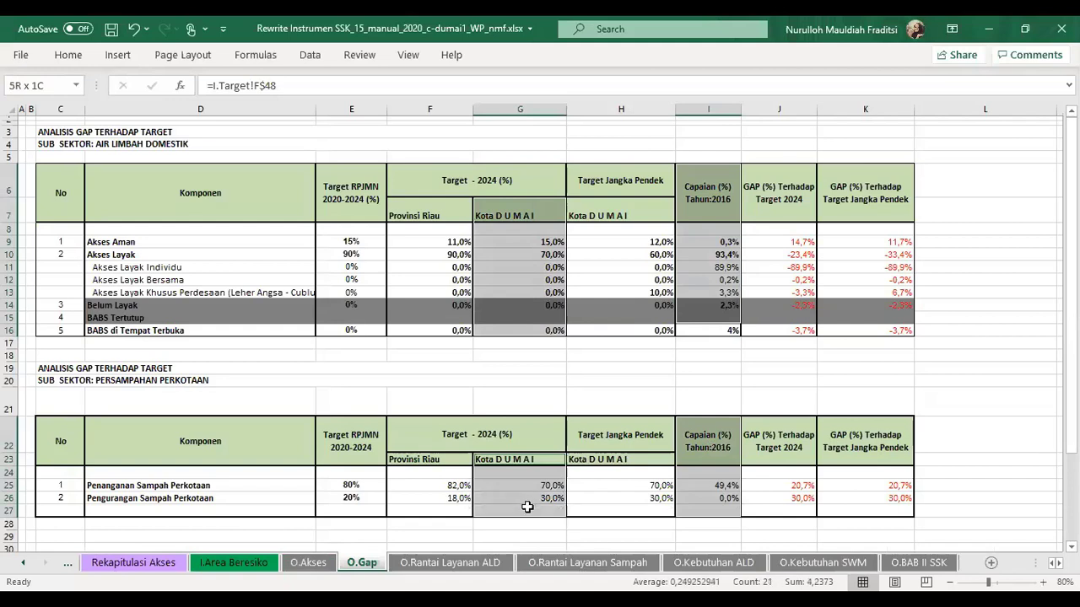
{"action": "left_click_drag", "start_coordinate": [620, 209], "coordinate": [622, 330]}
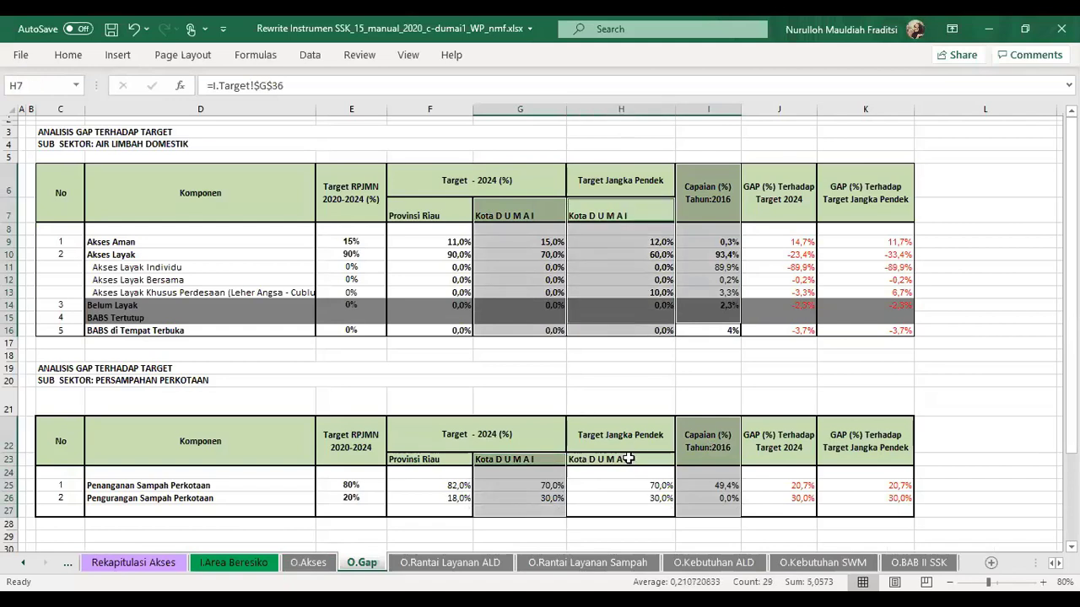
{"action": "left_click_drag", "start_coordinate": [628, 467], "coordinate": [633, 515]}
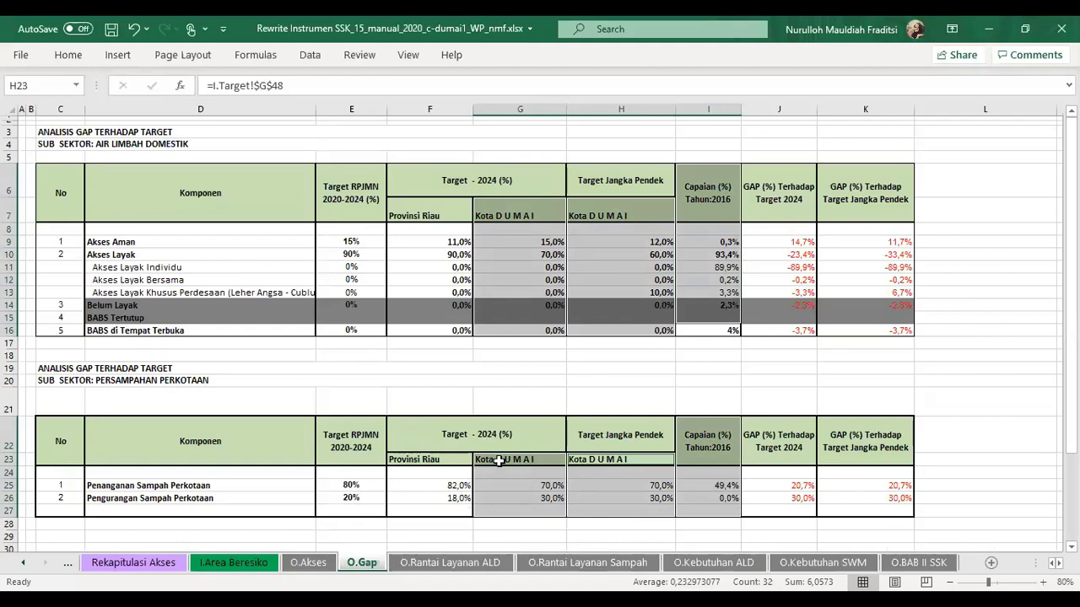
Add the Akses Aman, Akses Layak, BABS di Tempat Terbuka, Penanganan Sampah and Pengurangan Sampah rows to the highlighted selection
{"action": "left_click", "coordinate": [12, 242], "text": "ctrl"}
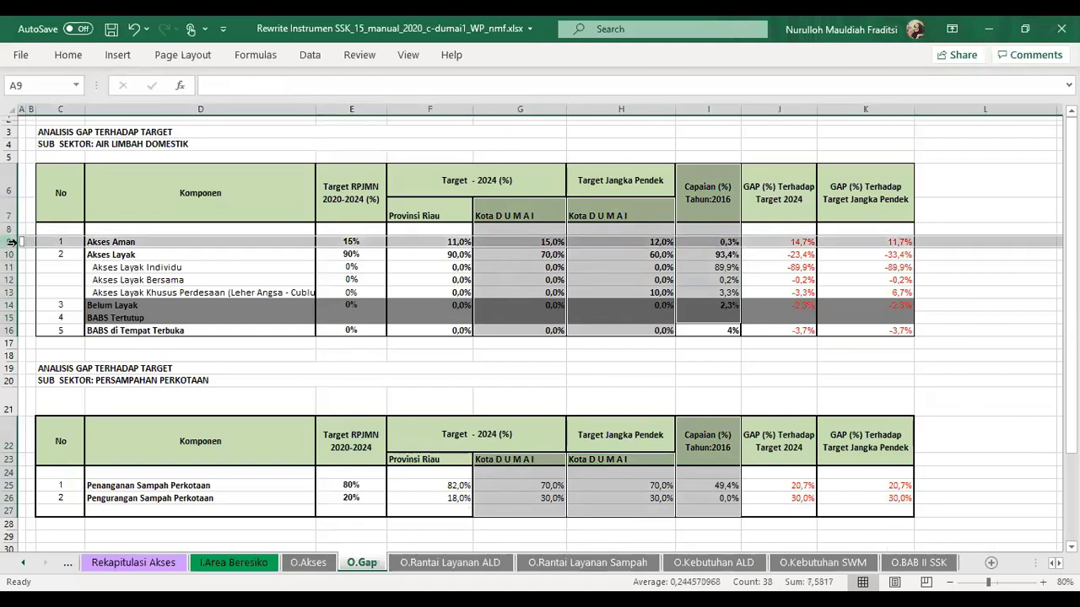
{"action": "left_click", "coordinate": [12, 254], "text": "ctrl"}
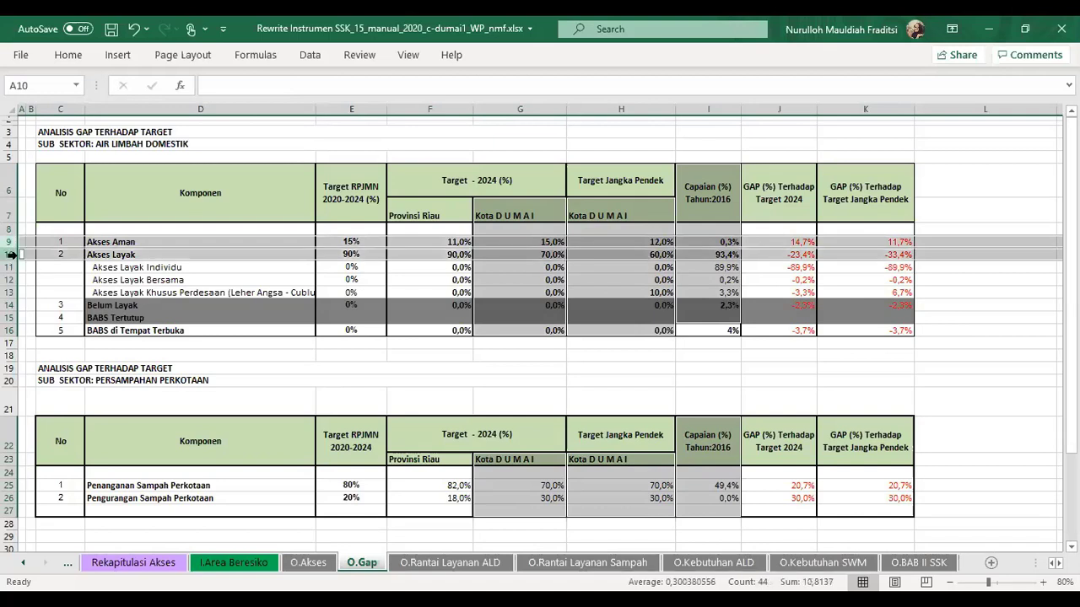
{"action": "left_click", "coordinate": [7, 330], "text": "ctrl"}
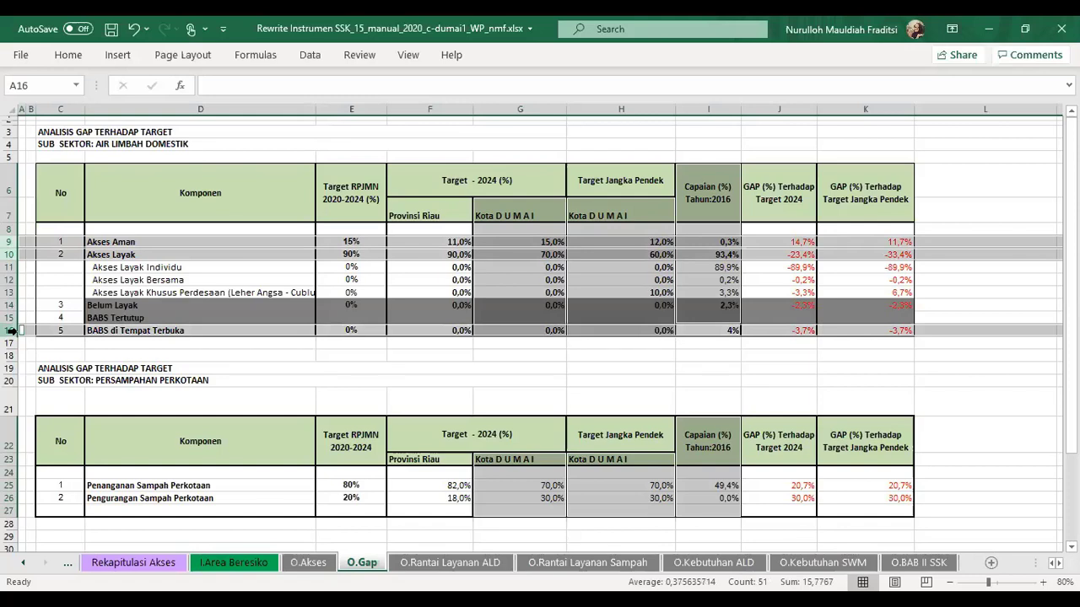
{"action": "left_click", "coordinate": [10, 486], "text": "ctrl"}
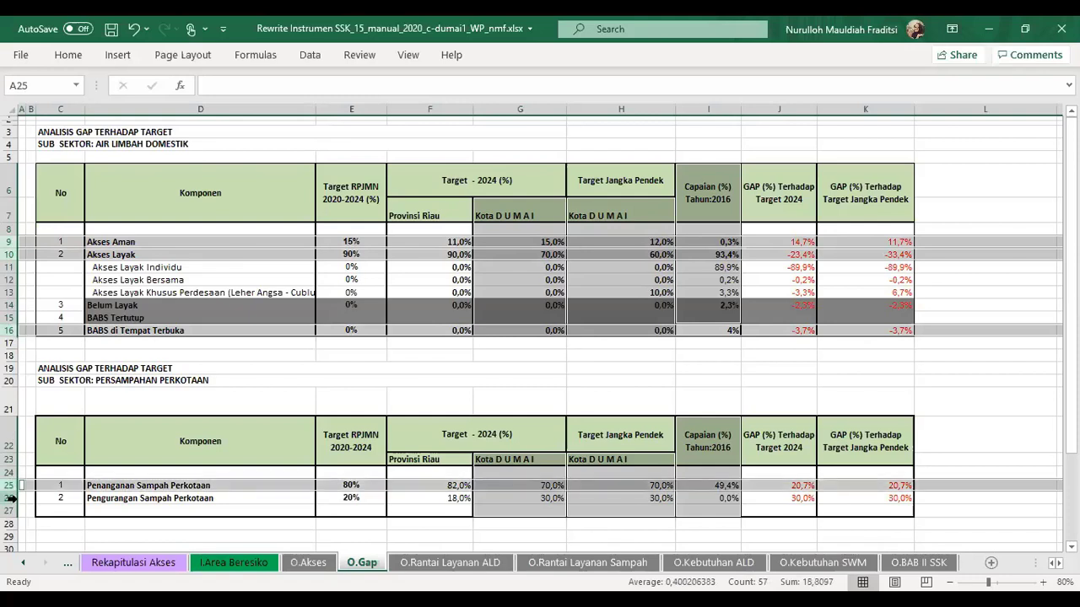
{"action": "left_click", "coordinate": [10, 497], "text": "ctrl"}
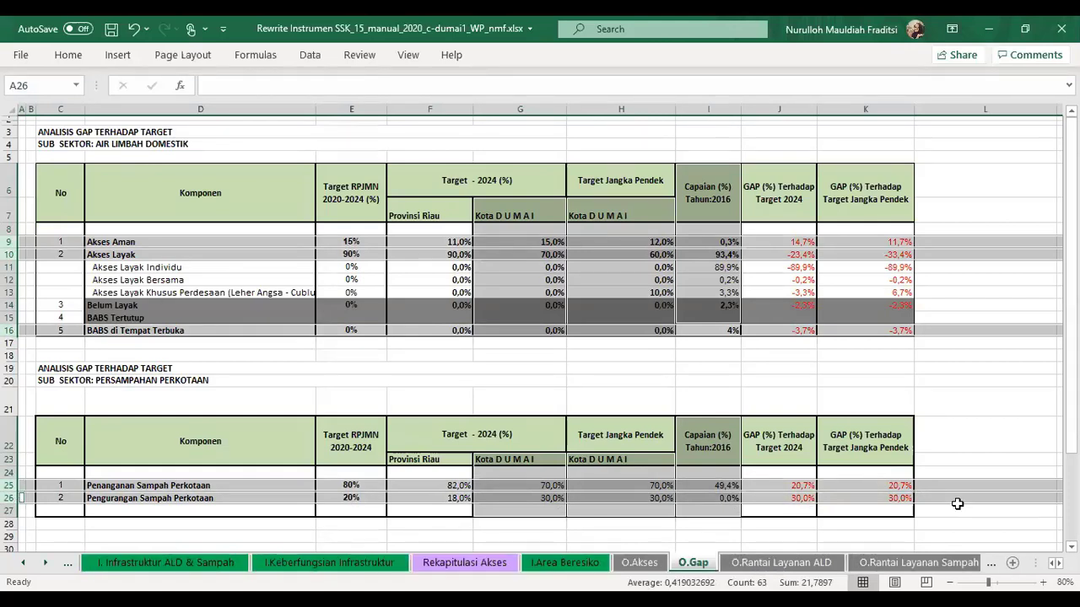
Open the O.Rantai Layanan ALD sheet
{"action": "left_click", "coordinate": [778, 563]}
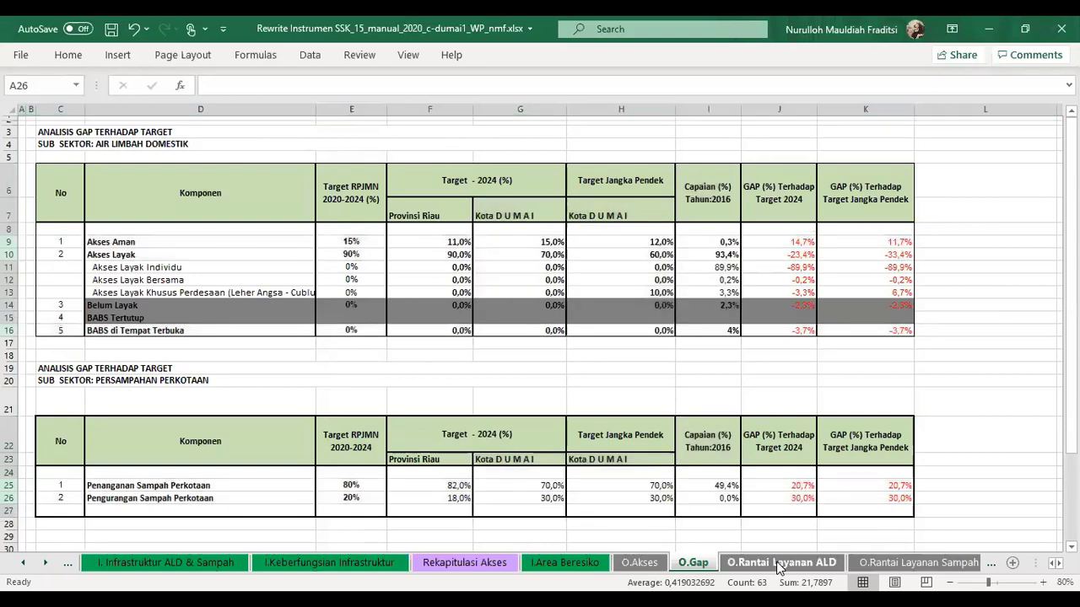